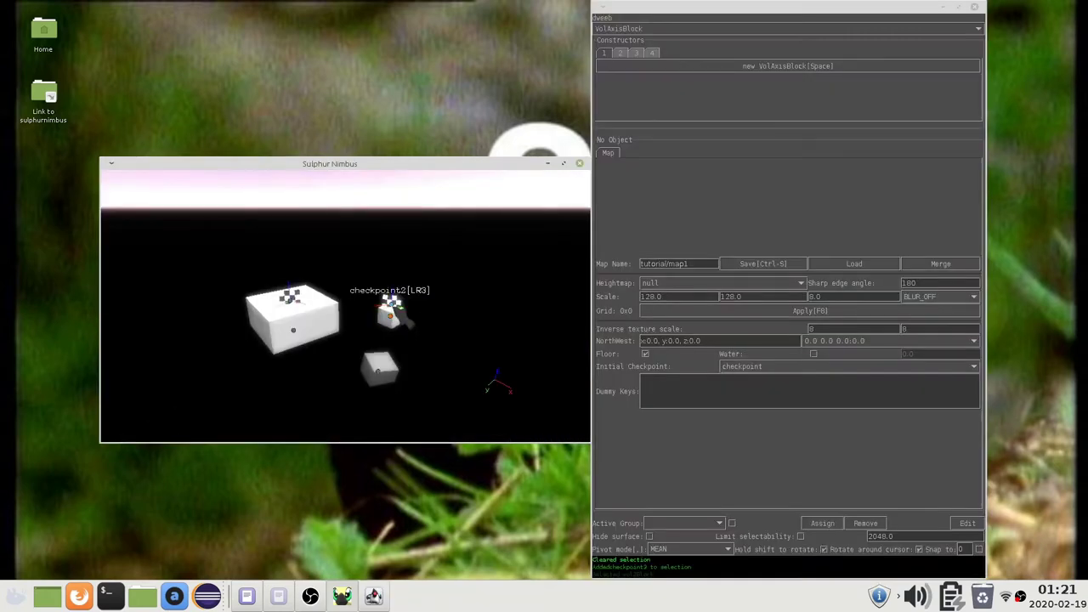
- Give the small grey block's walls a yellow-and-blue texture and its caps the zebra texture
left_click(395, 310)
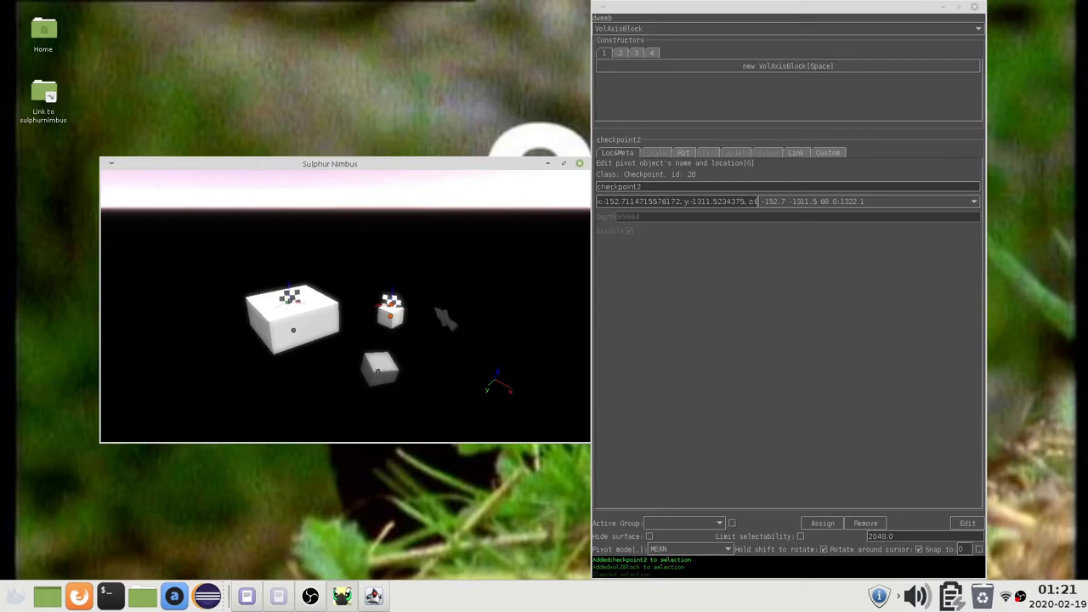
key("e")
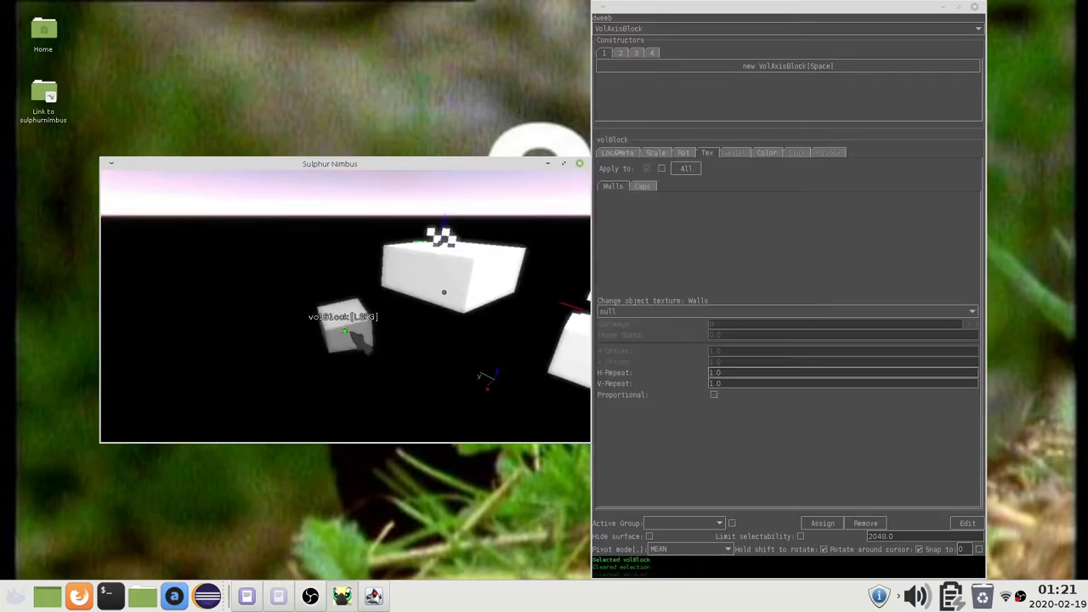
left_click(620, 311)
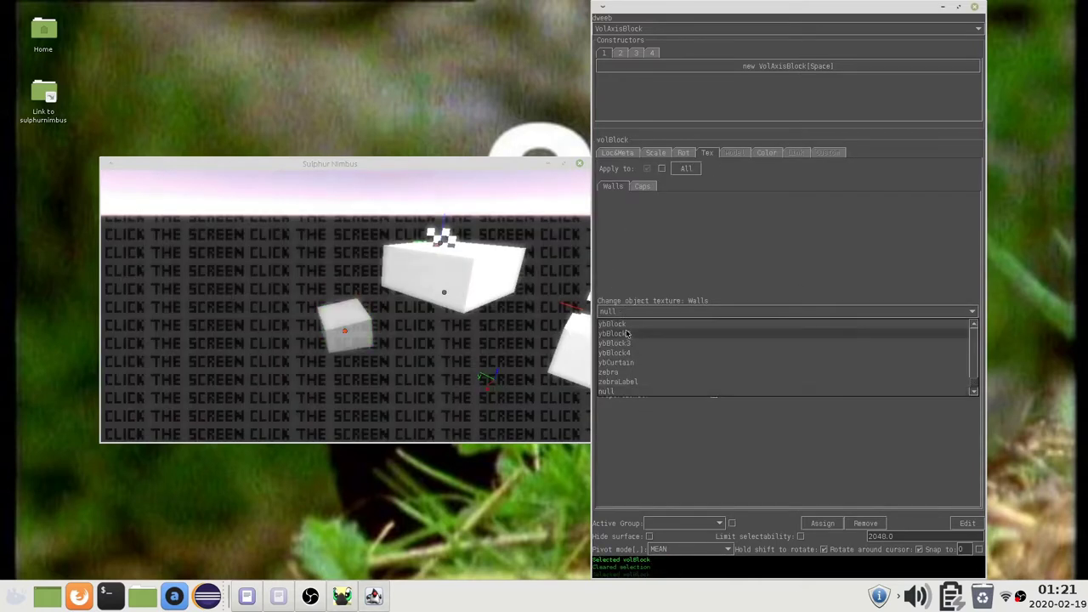
left_click(626, 211)
left_click(644, 188)
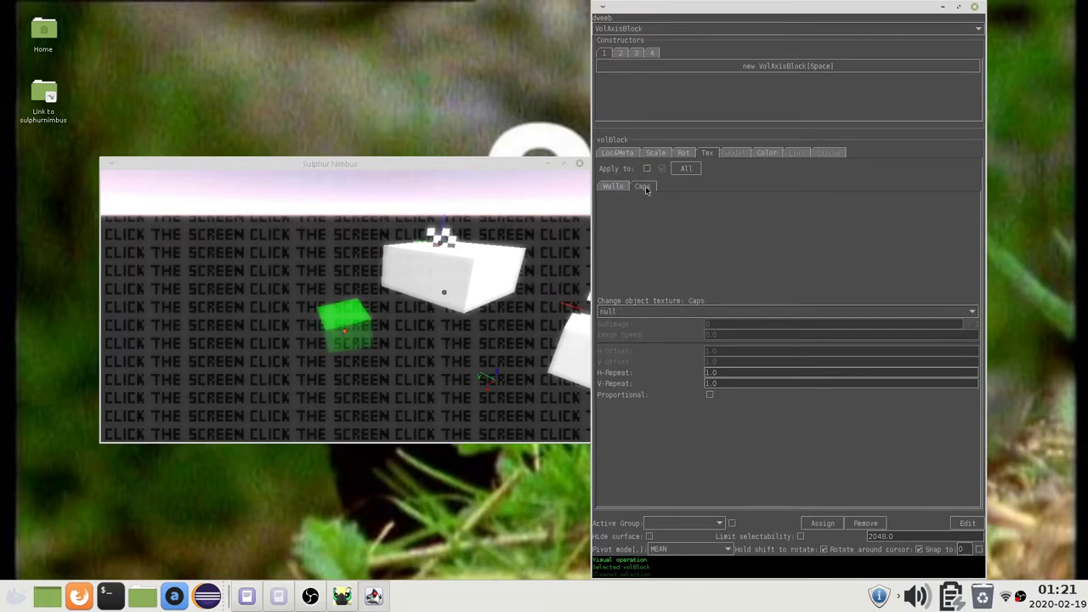
left_click(627, 313)
left_click(629, 376)
left_click(420, 352)
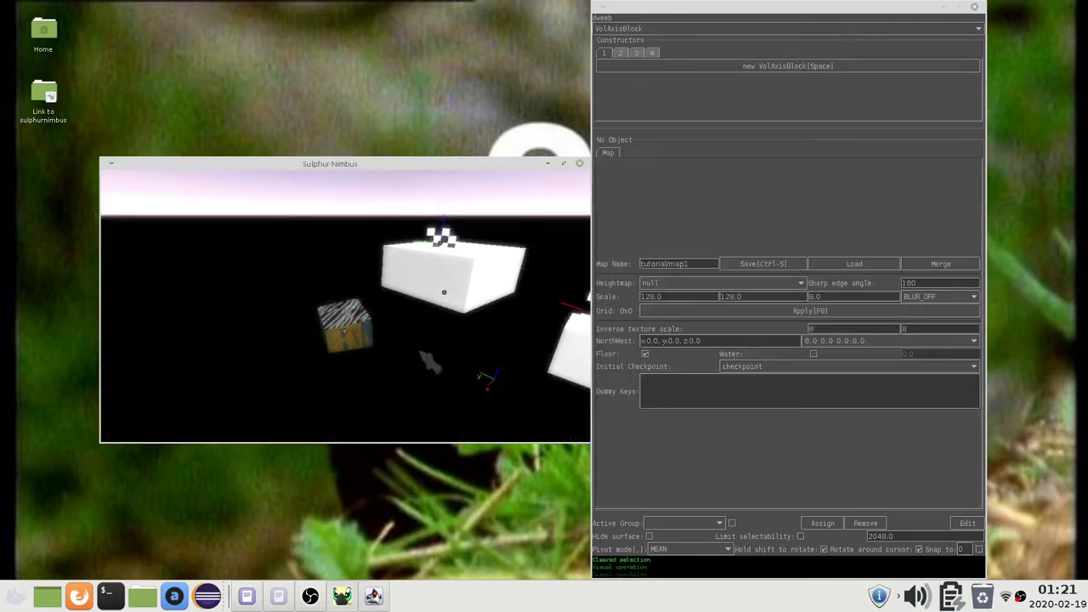
- Duplicate the zebra-capped block as a VolCylinder with the default direction vector, radius 1.0 and depth 1.0
mouse_move(368, 354)
middle_mouse_down()
mouse_move(369, 340)
mouse_move(381, 357)
middle_mouse_up()
key("w")
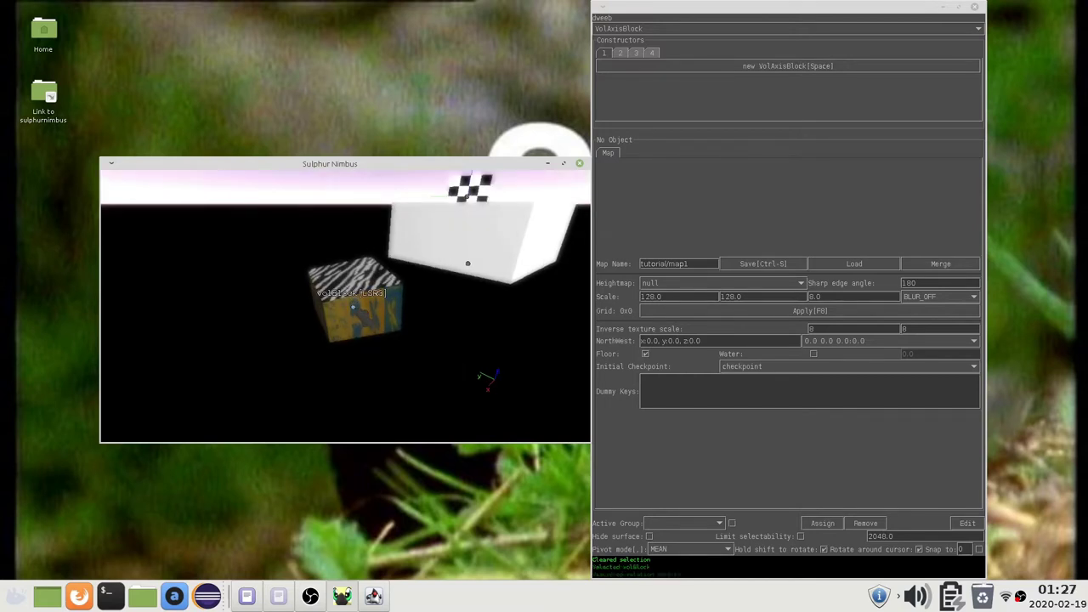
left_click(348, 302)
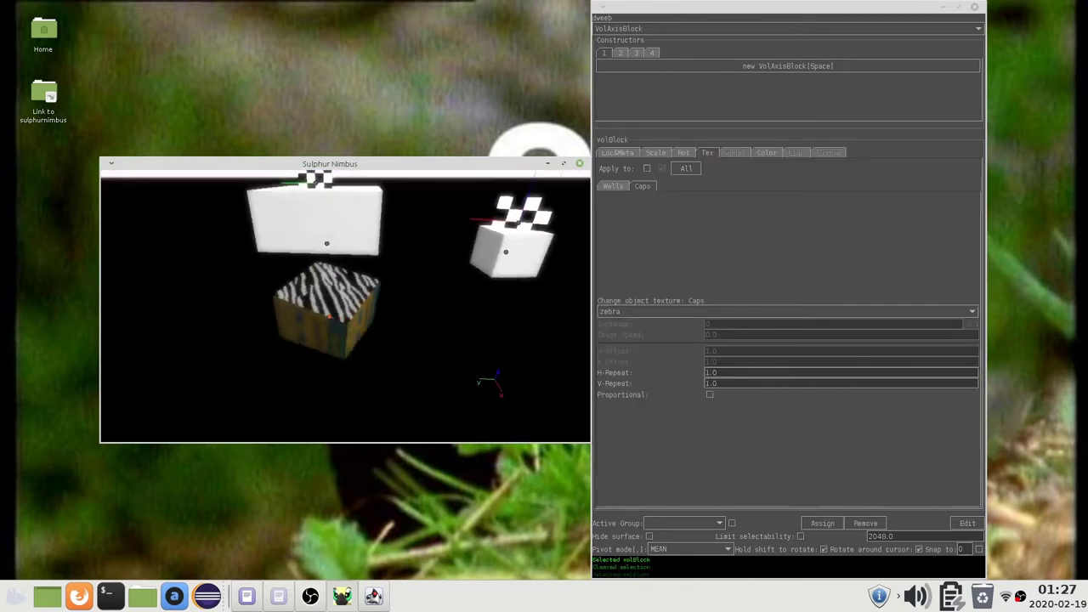
left_click(655, 28)
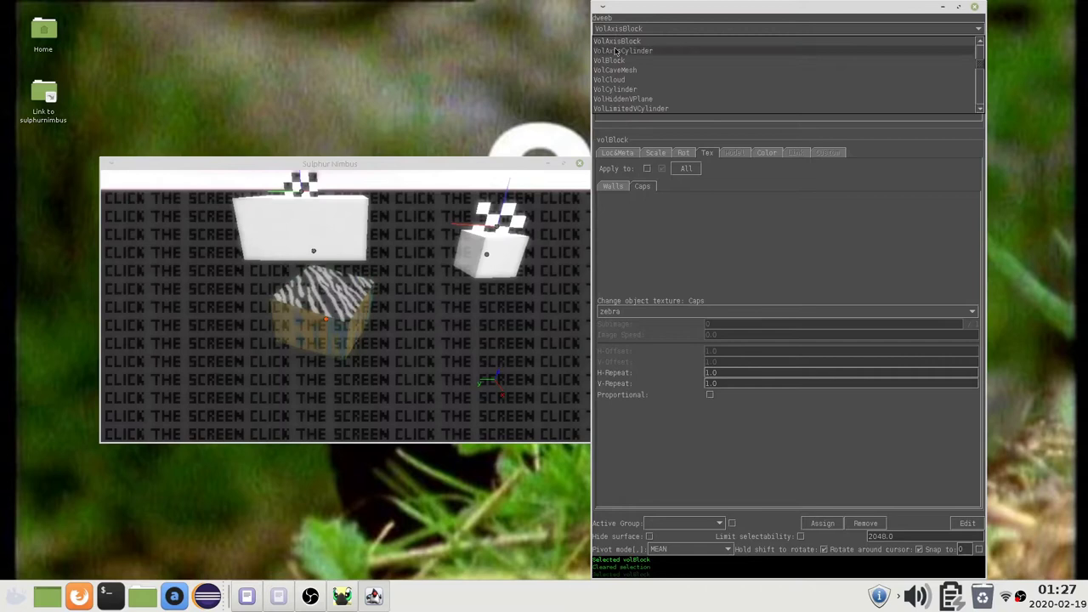
left_click(616, 89)
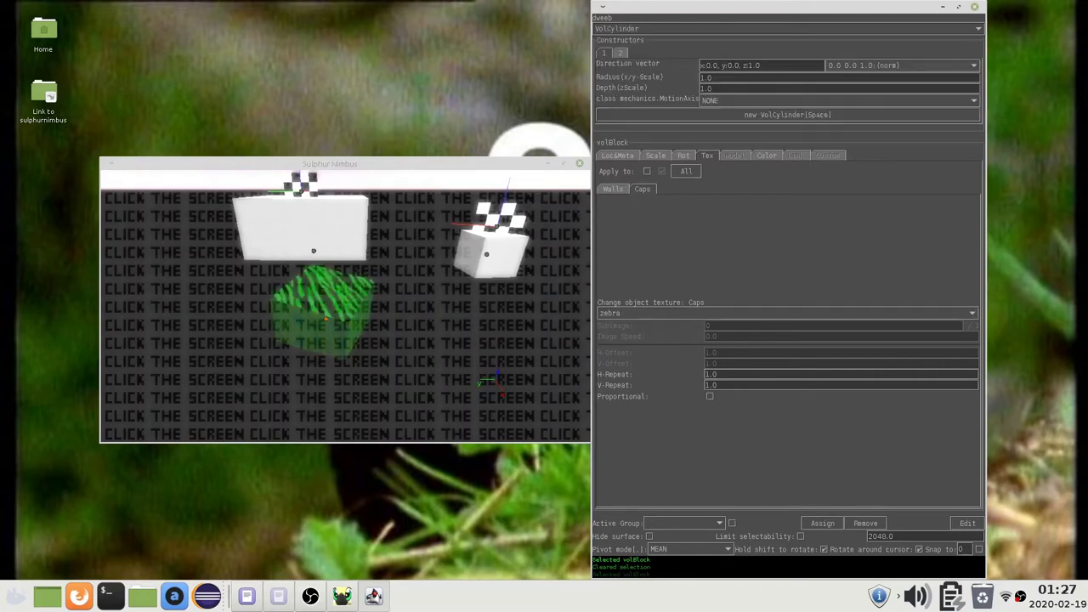
left_click(347, 305)
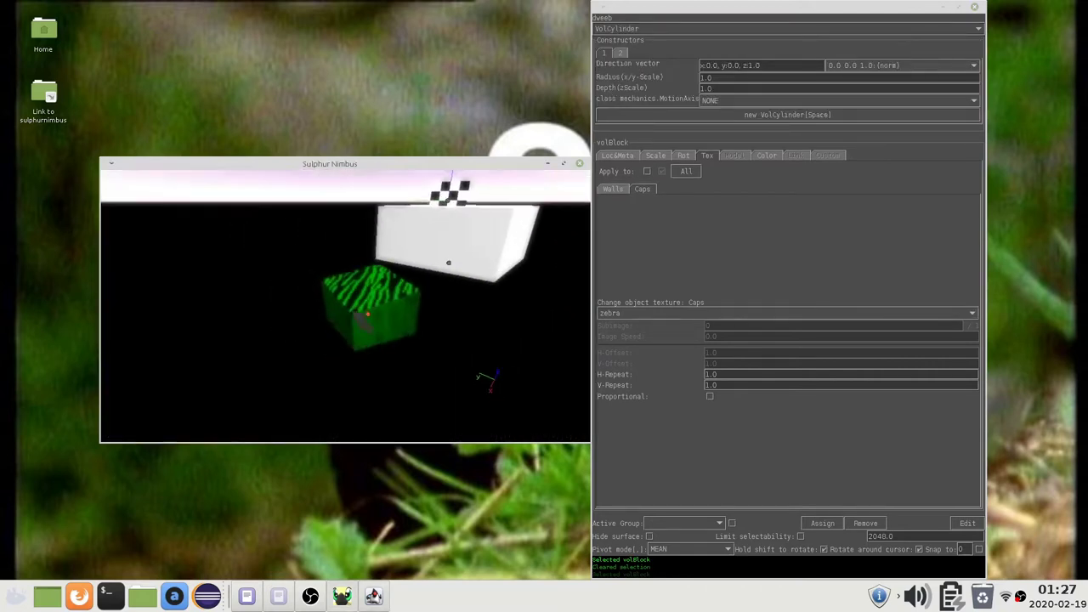
key("space")
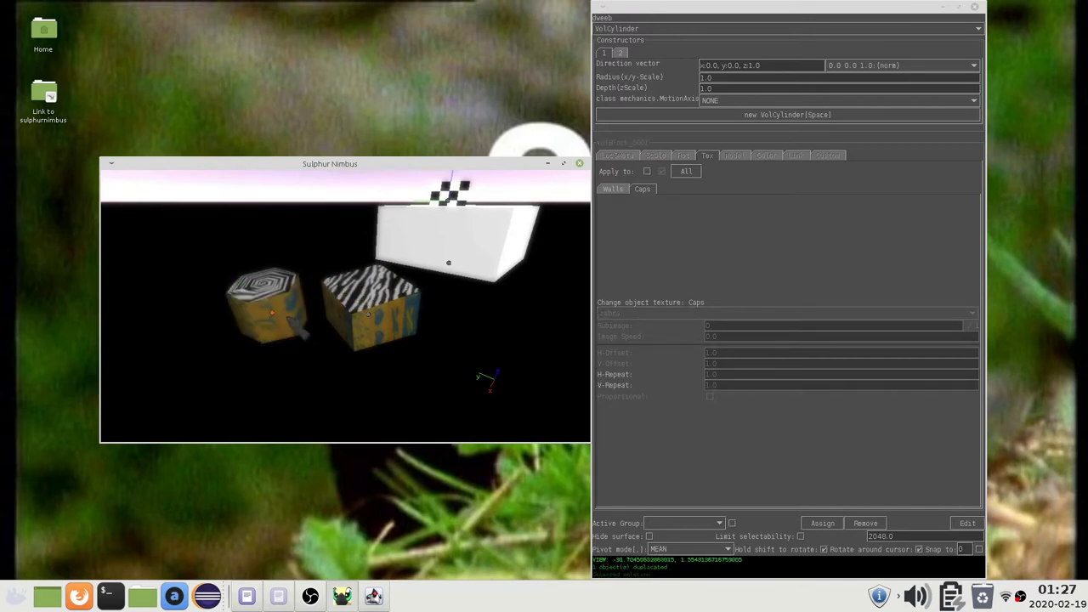
- Try translating the new cylinder upward beside the zebra-capped block, then cancel the transformation
left_click(272, 313)
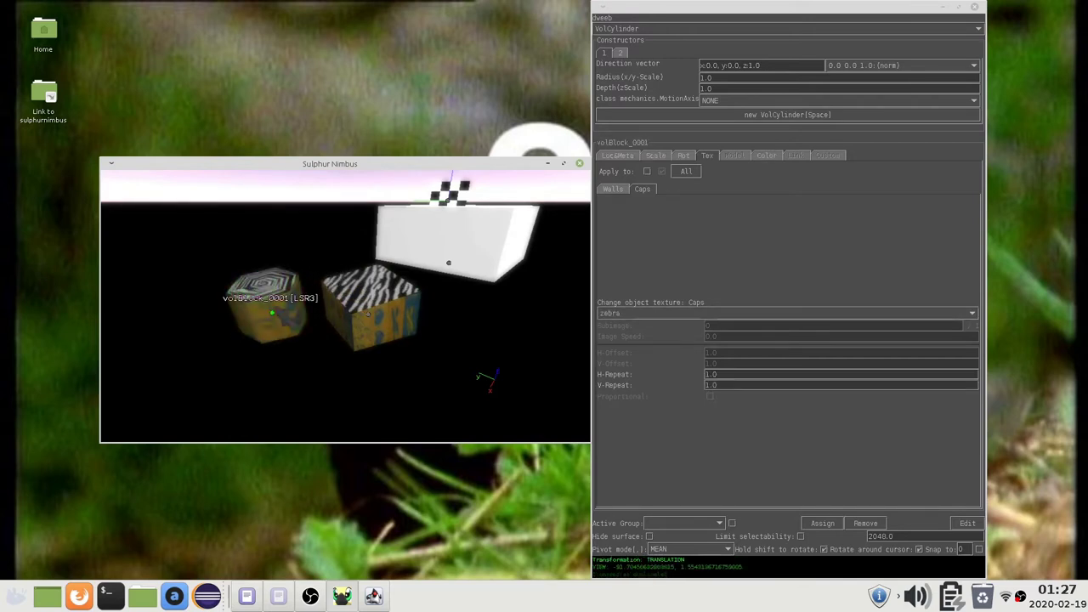
left_click_drag(287, 321, 270, 293)
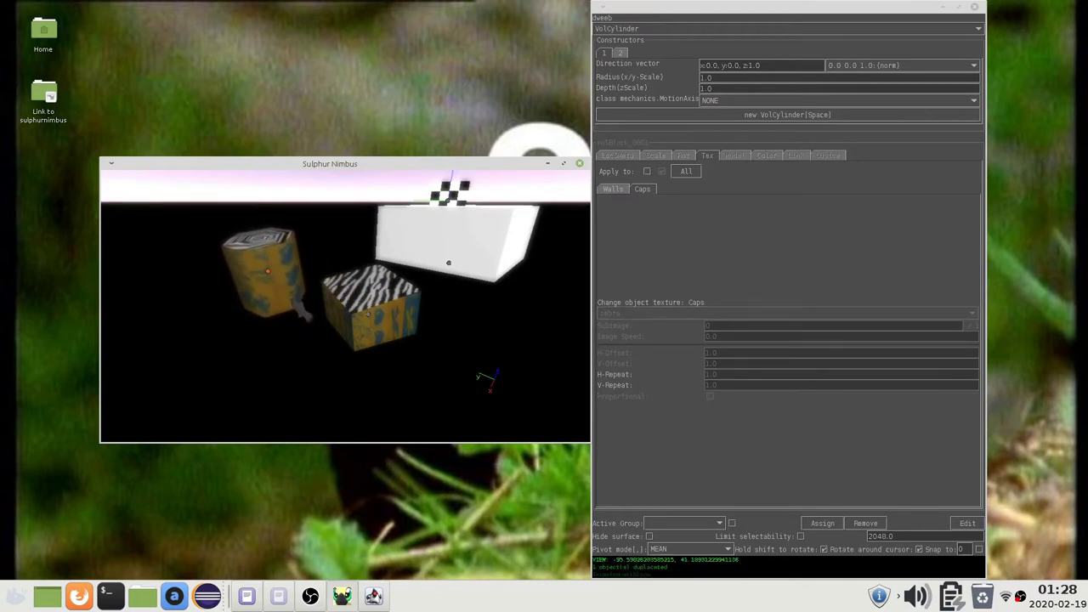
key("Escape")
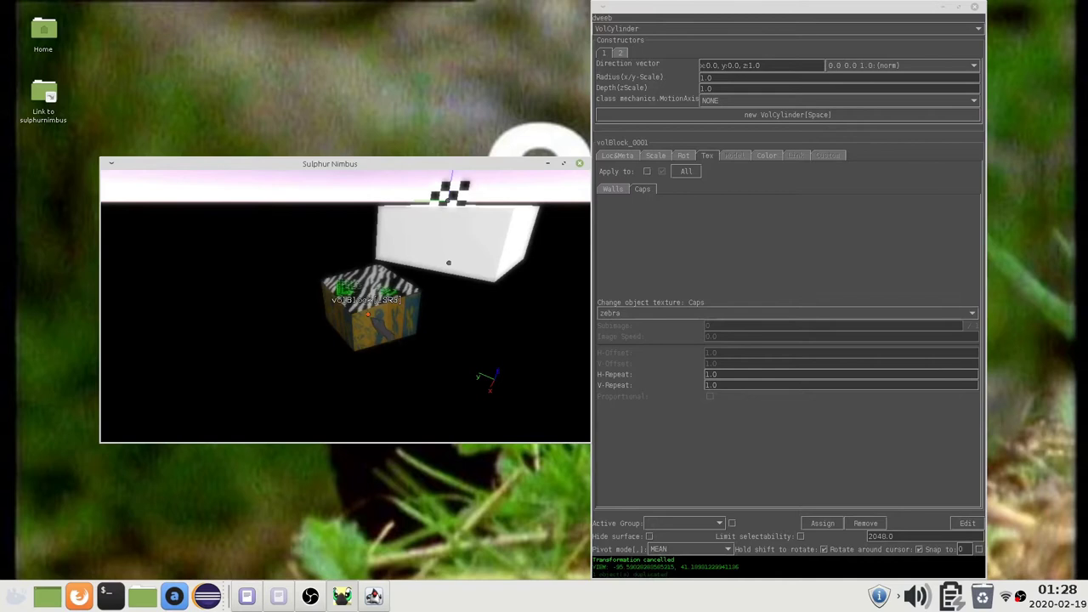
- Move the textured cylinder onto the top of the large white block
left_click(390, 341)
left_click_drag(389, 341, 304, 338)
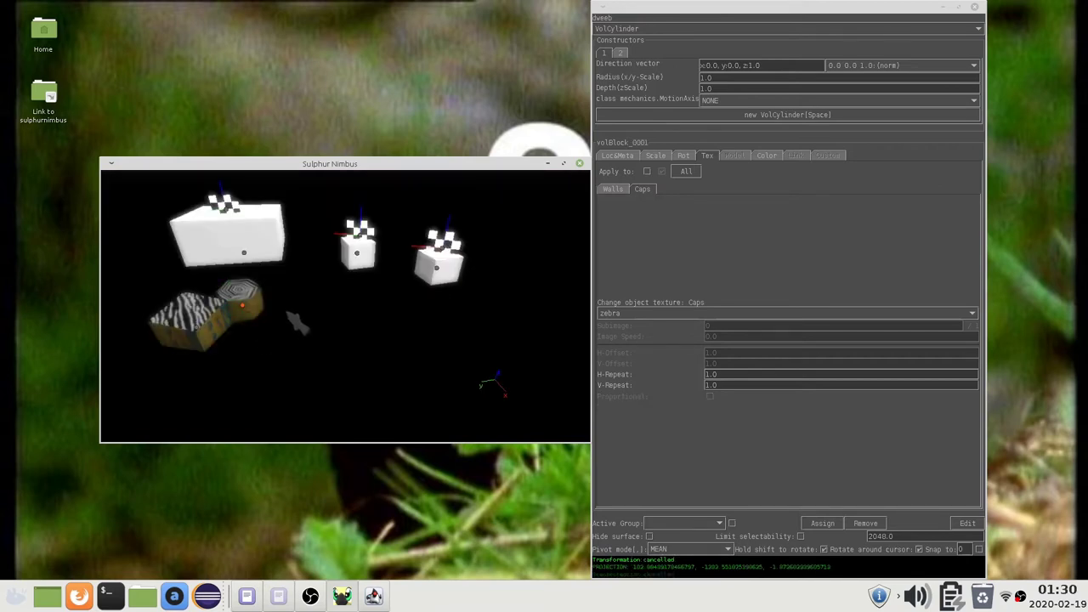
key("g")
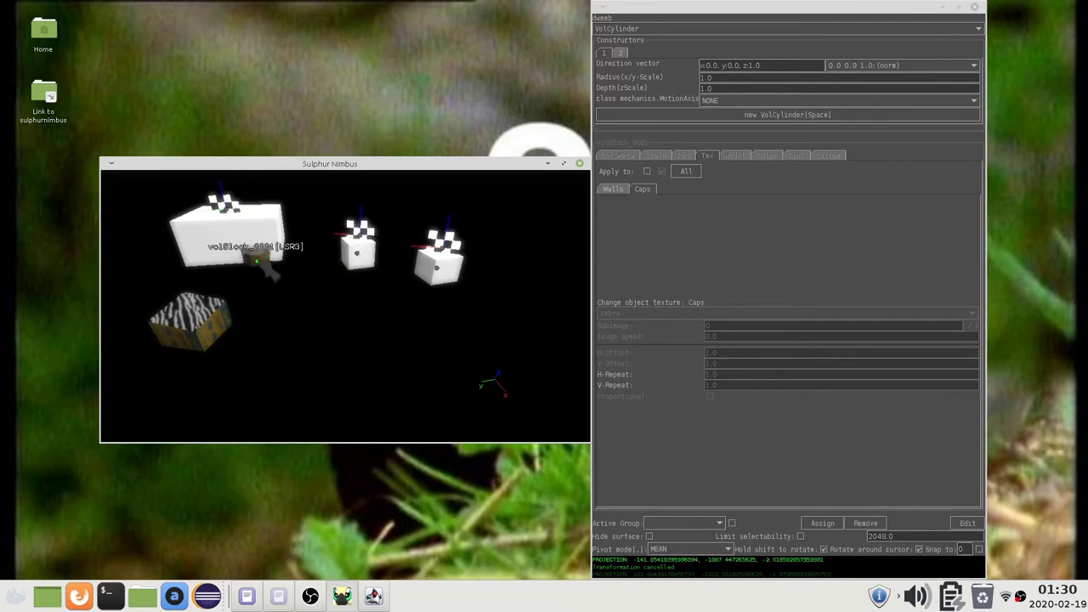
left_click(255, 217)
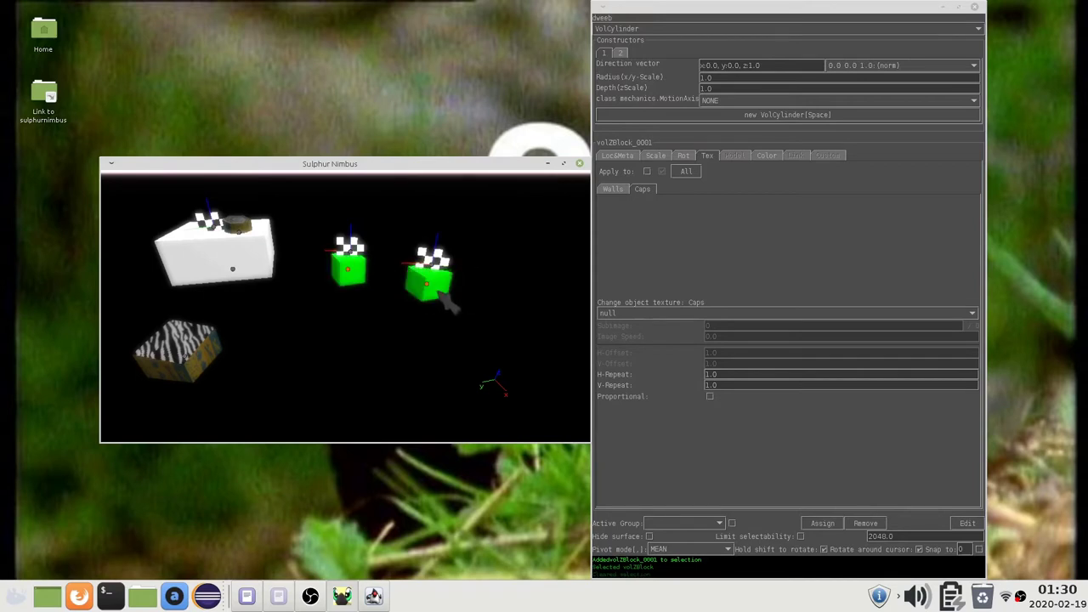
- Try scaling the two small white blocks and rotating the two checkpoints above them about their MEAN pivot
key("s")
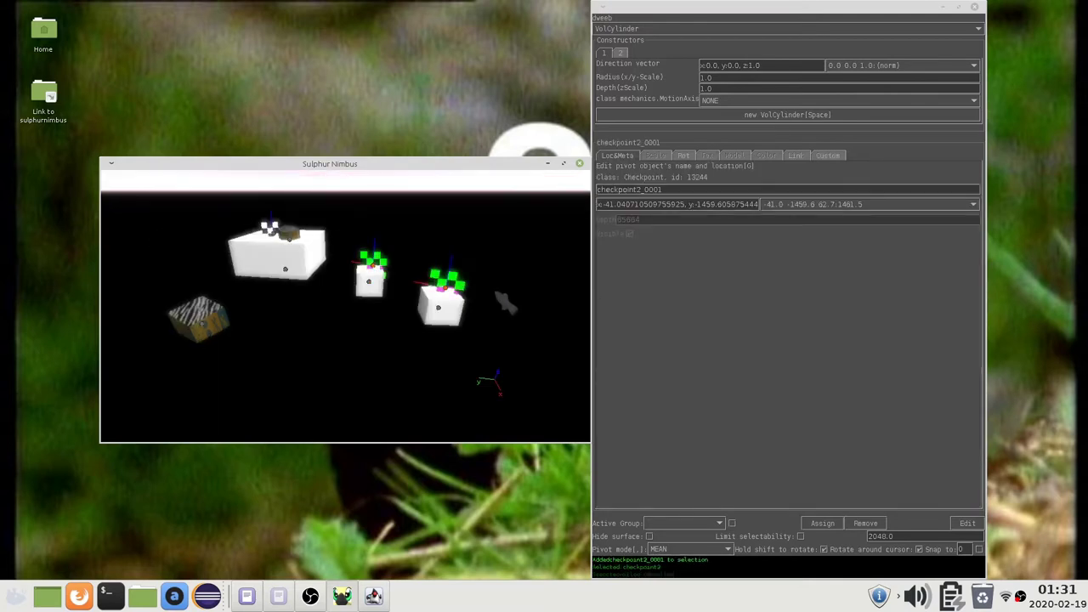
key("s")
key("Escape")
key("g")
key("r")
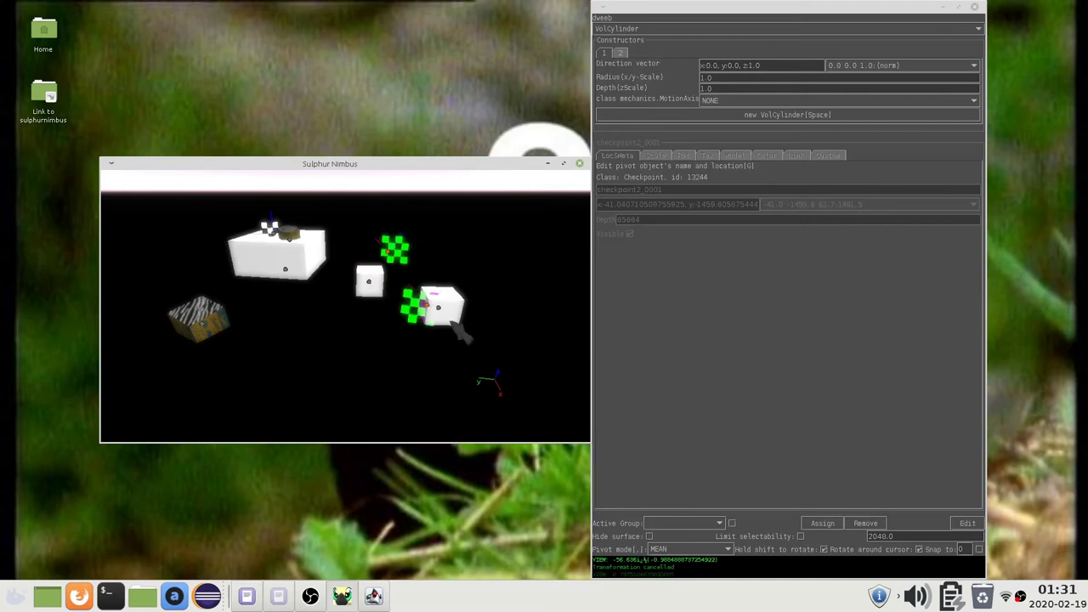
right_click(466, 287)
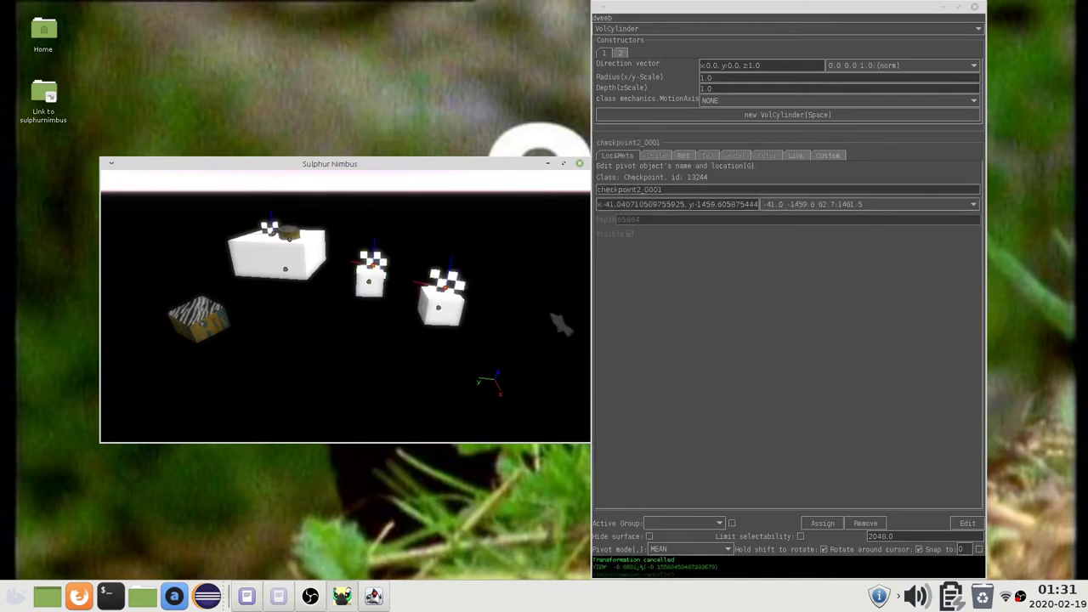
- Cycle the pivot mode from MEAN through INDIVIDUAL_ORIGINS to FIRST_SELECTED for the two selected checkpoints
left_click(685, 550)
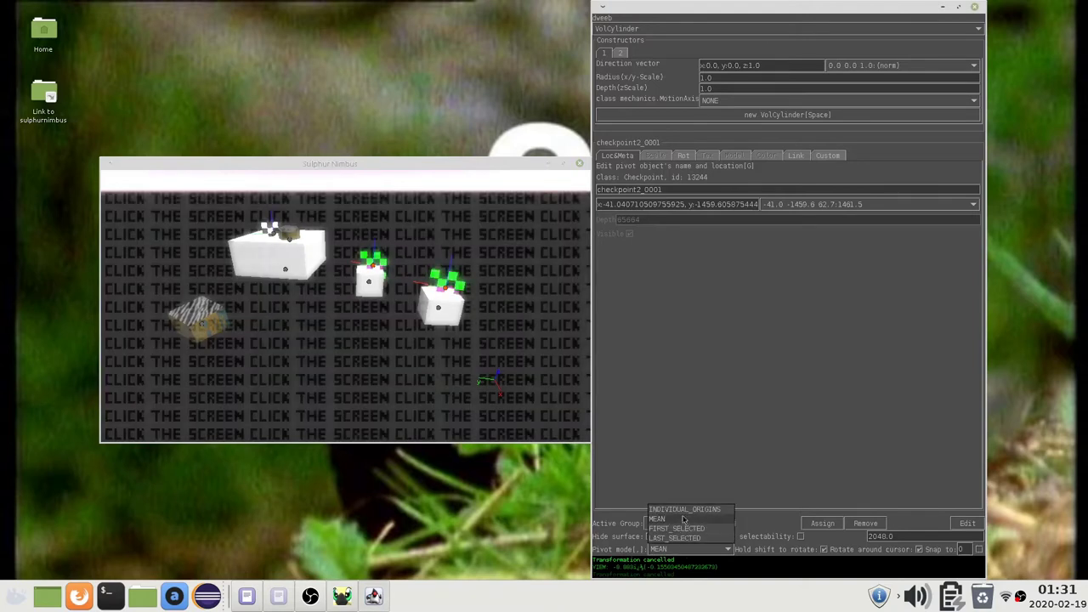
left_click(683, 518)
left_click(489, 386)
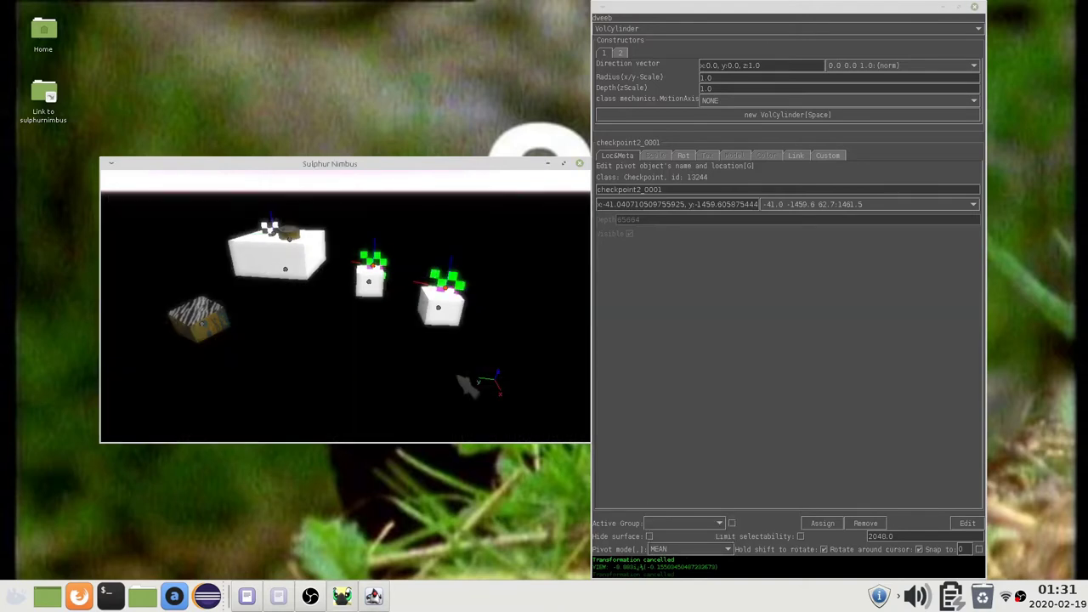
key("period")
key("period")
key("period")
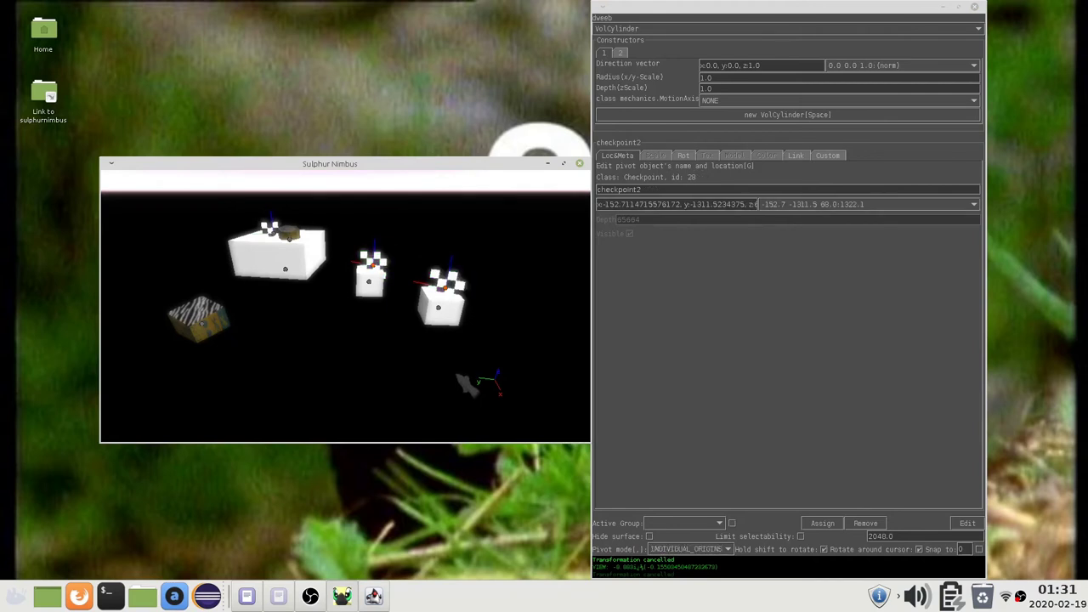
key("period")
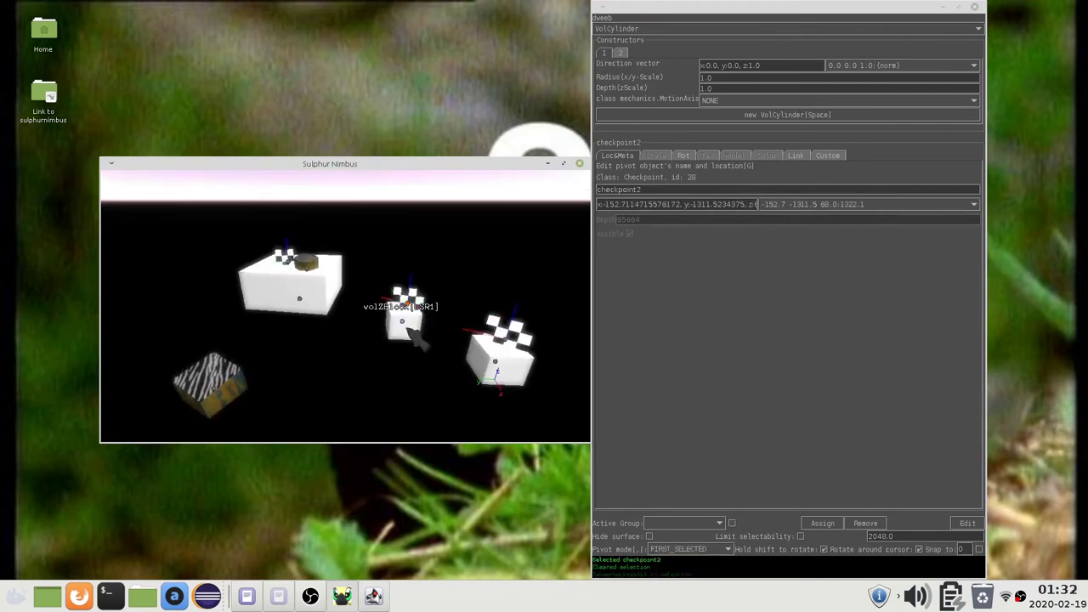
- Add the small block under checkpoint2 to the selection and alternate the pivot mode between LAST_SELECTED and FIRST_SELECTED
left_click(409, 330)
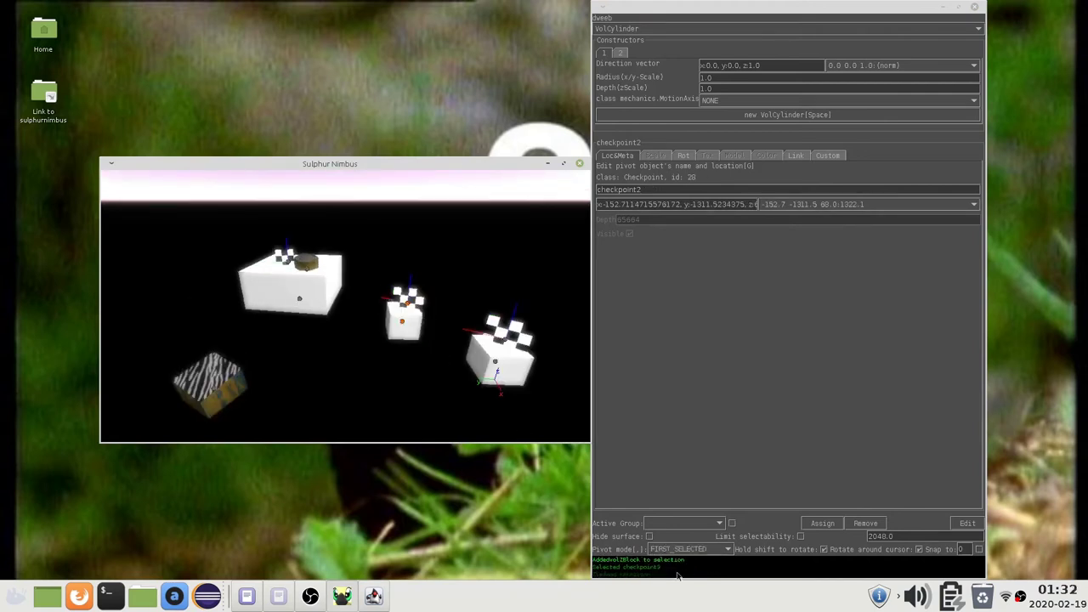
left_click(689, 549)
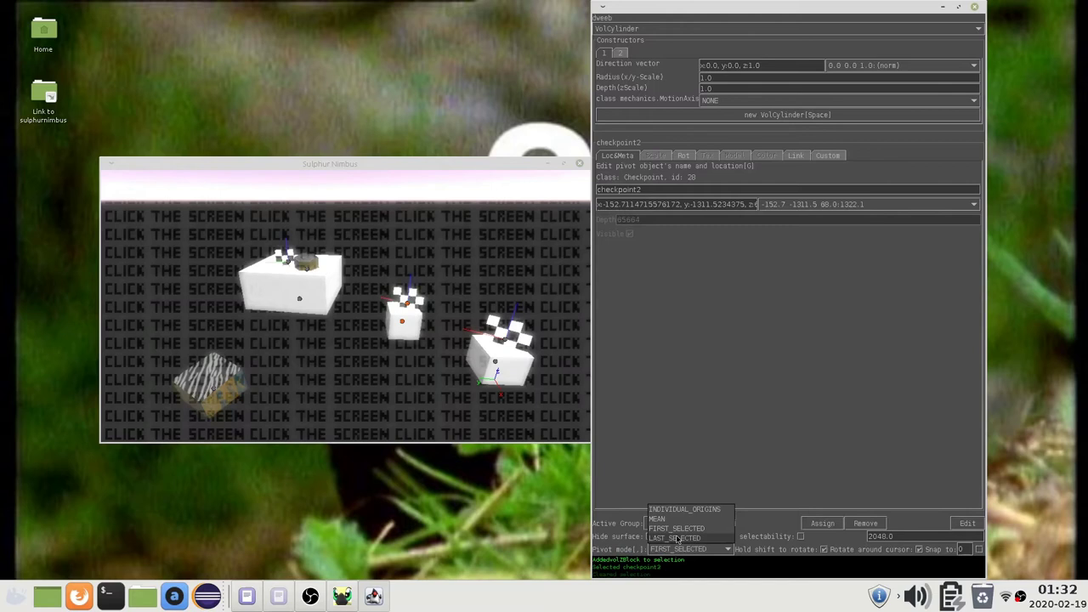
left_click(677, 538)
left_click(669, 554)
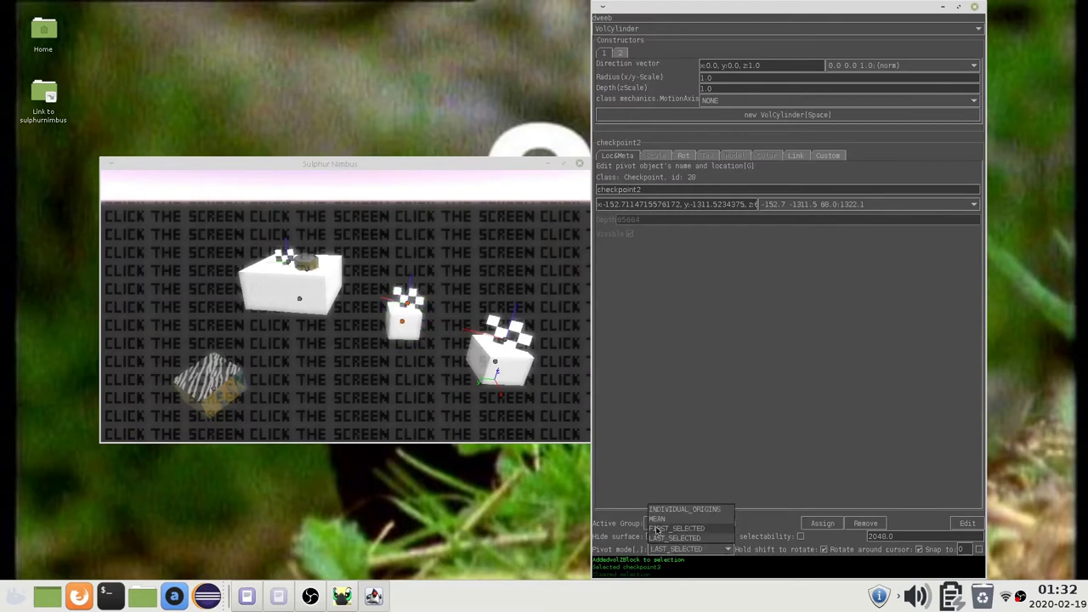
left_click(660, 529)
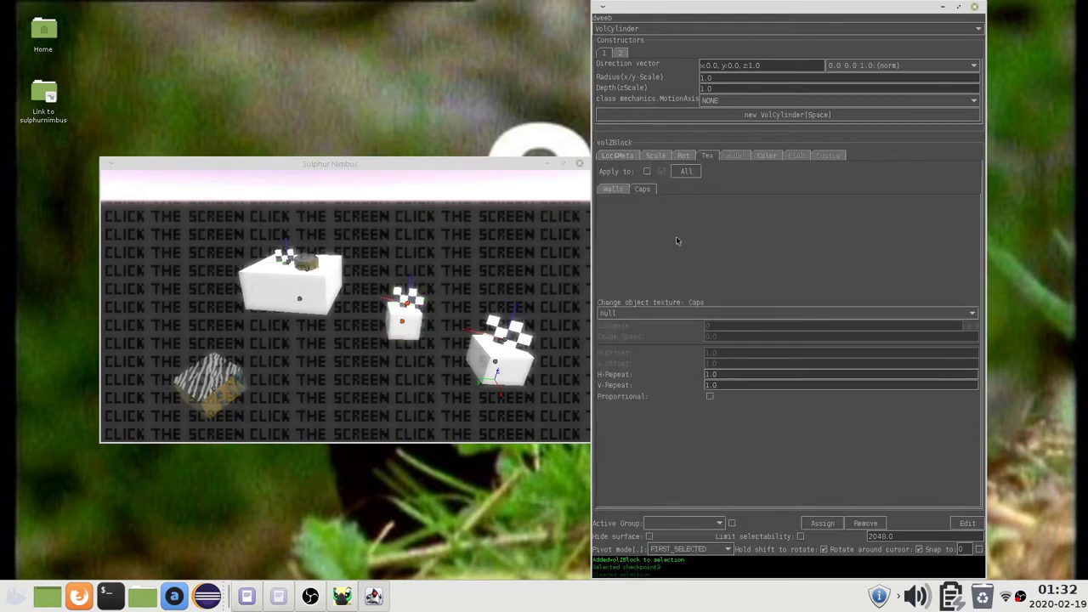
left_click(686, 551)
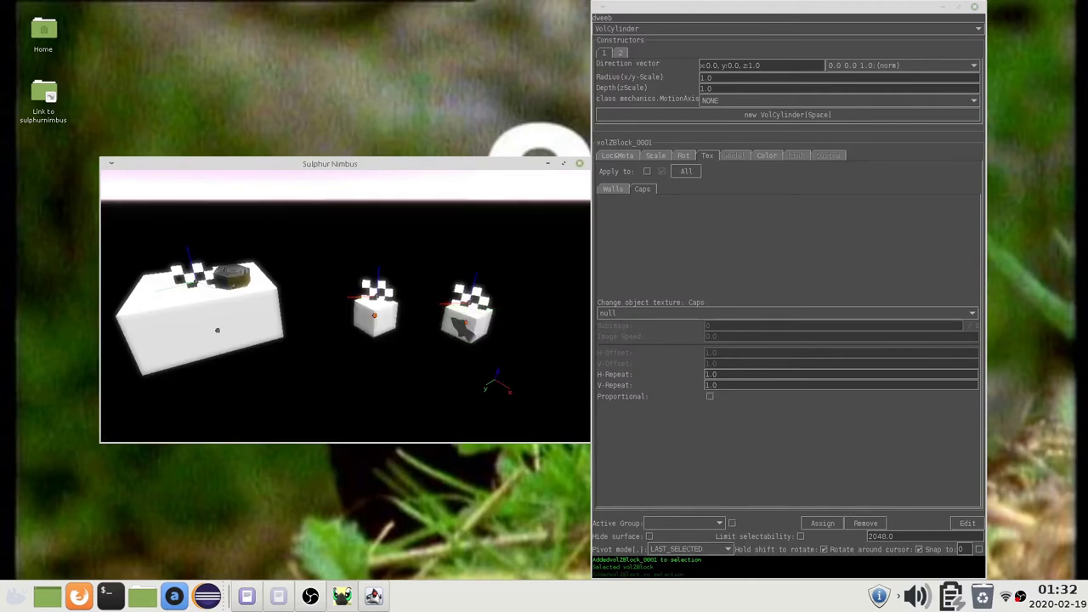
- Try scaling the two small white blocks up together with the MEAN pivot mode
left_click(476, 343)
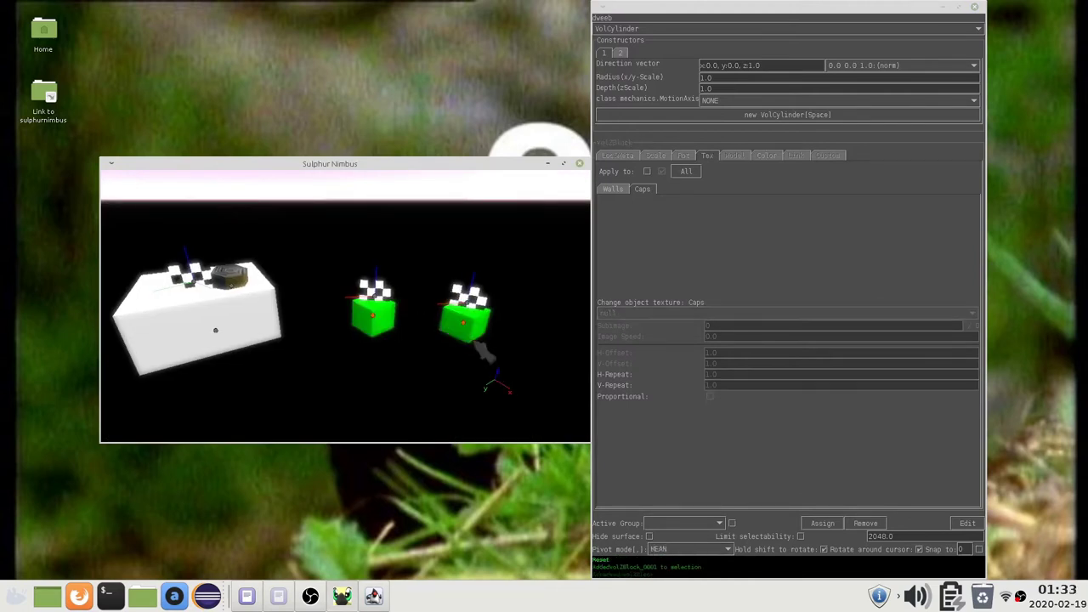
key("s")
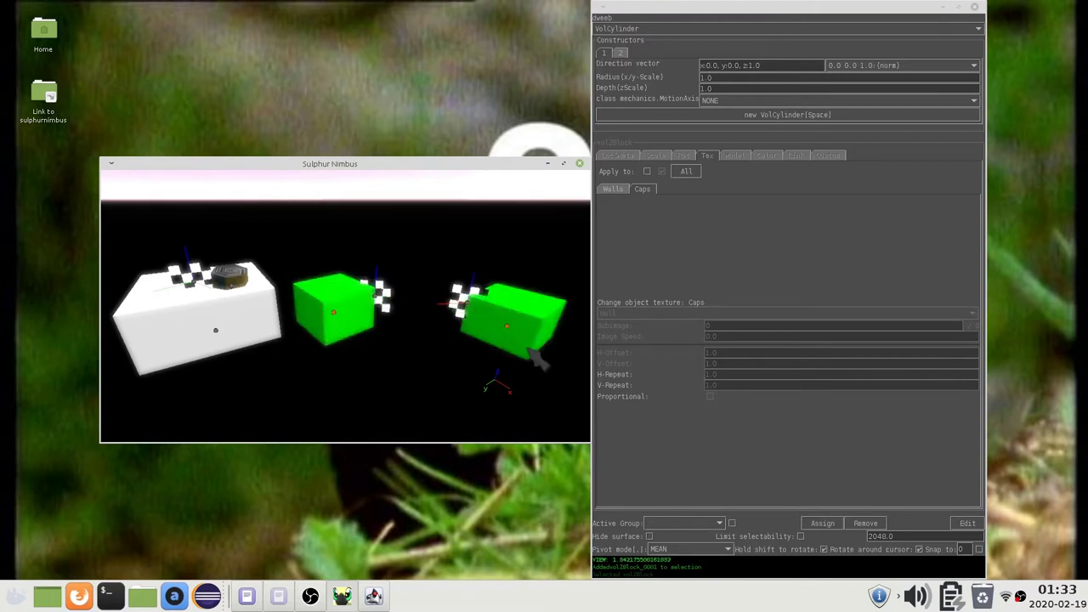
key("Escape")
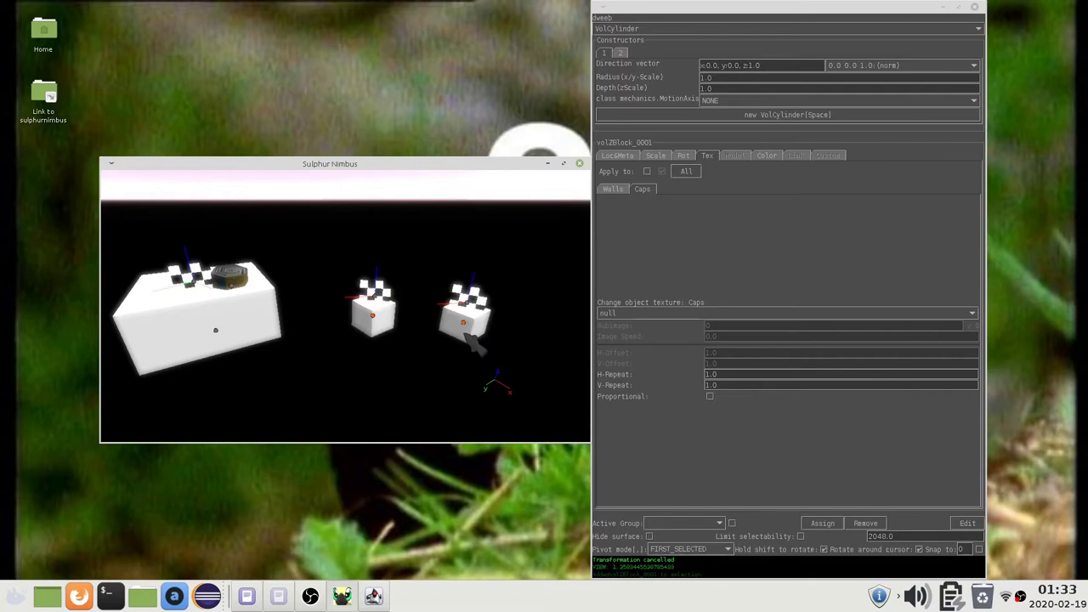
- Try scaling the two small white blocks together with the FIRST_SELECTED pivot mode
key("s")
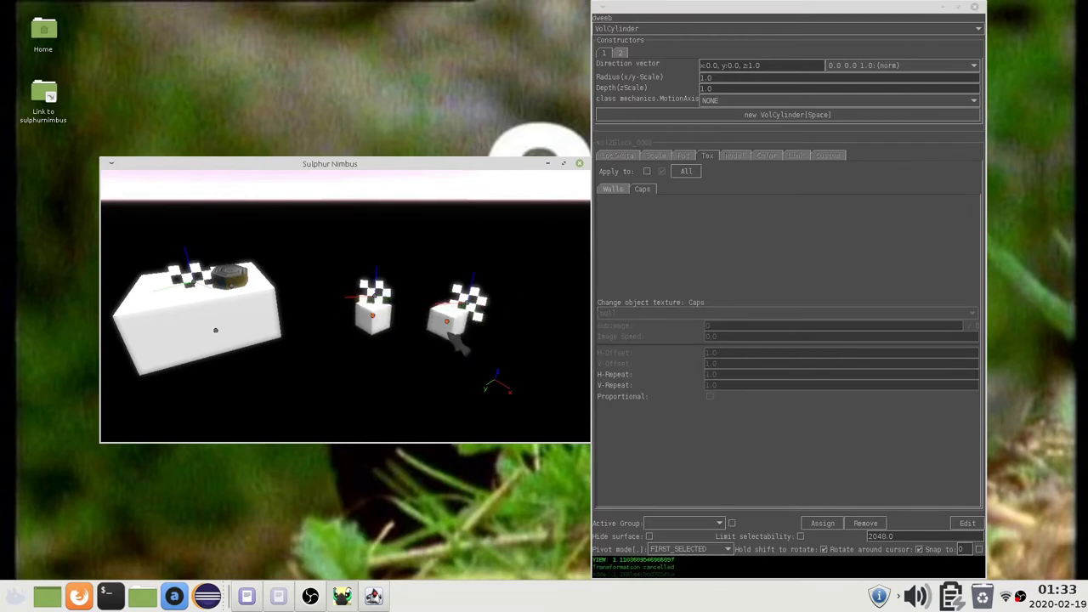
key("g")
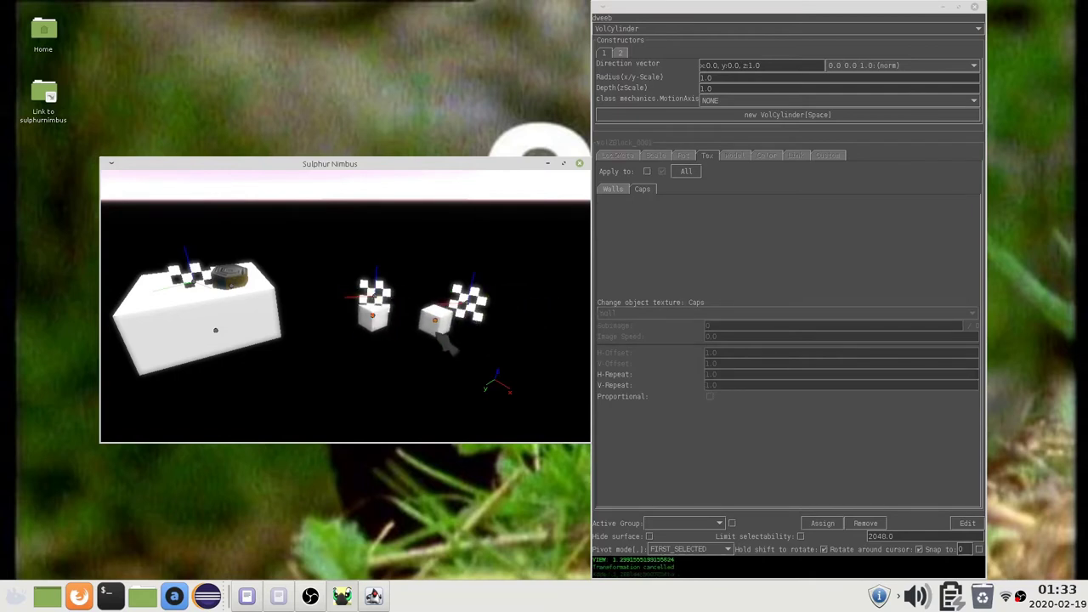
key("Escape")
key("g")
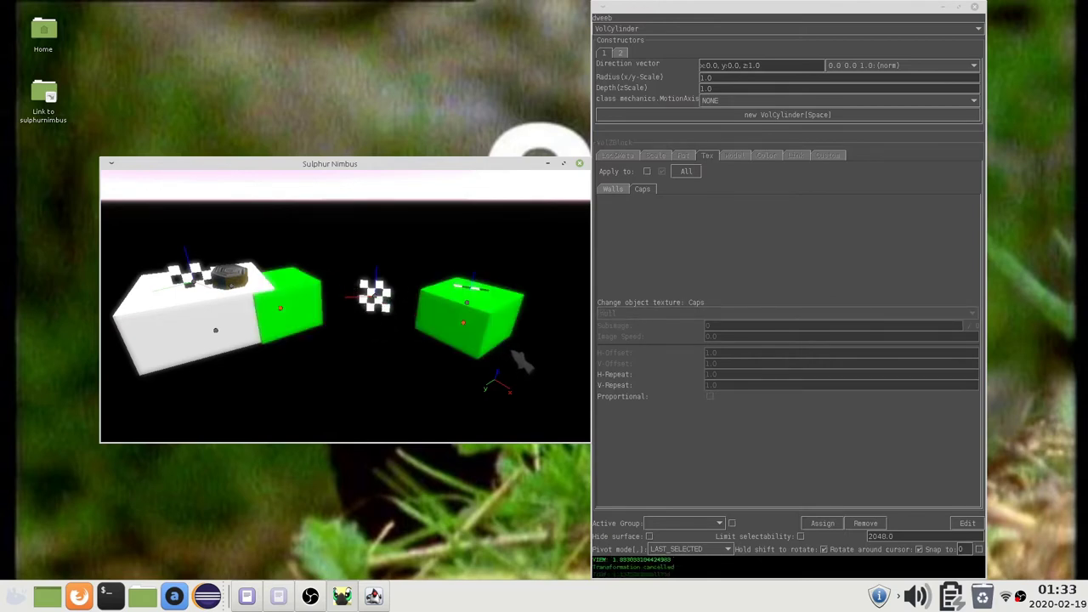
- Try scaling the two small white blocks with the LAST_SELECTED and INDIVIDUAL_ORIGINS pivot modes
key("x")
key("Escape")
key("comma")
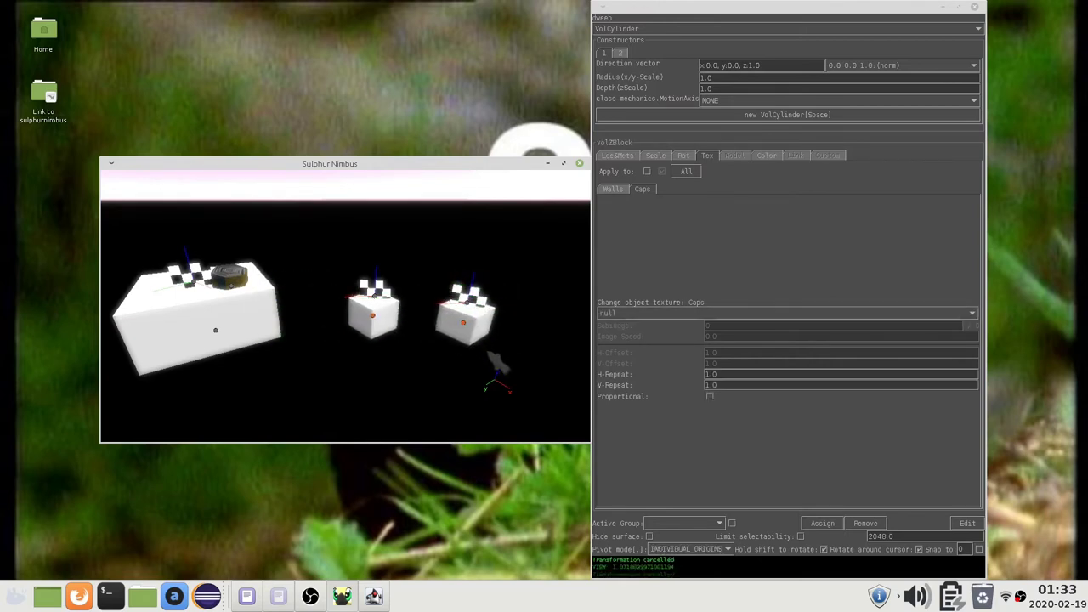
key("s")
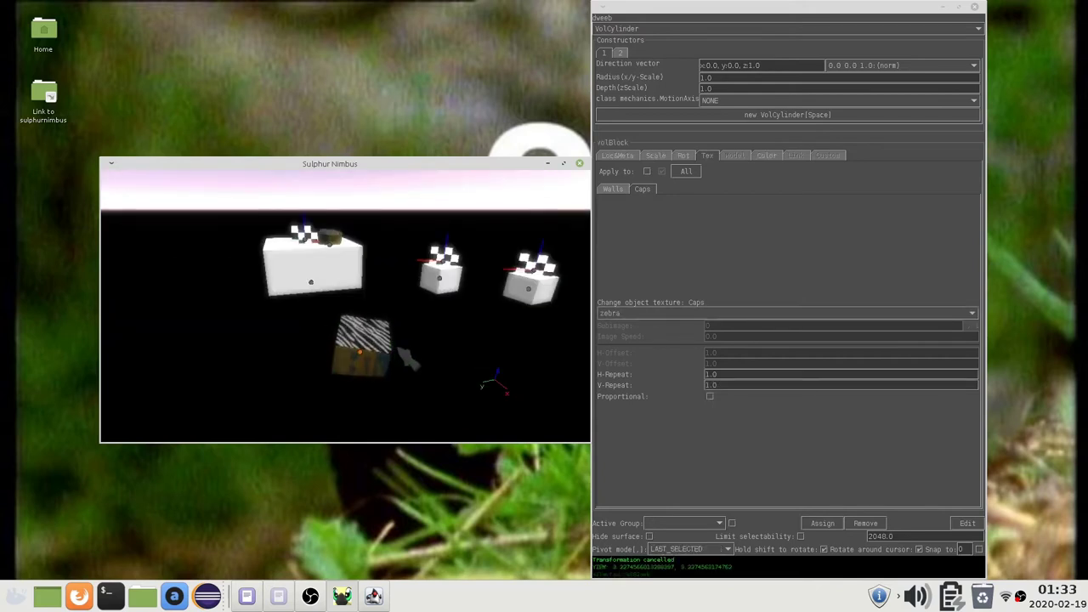
- Try moving the zebra-capped block in the view plane and with movement locked to the XY plane
key("g")
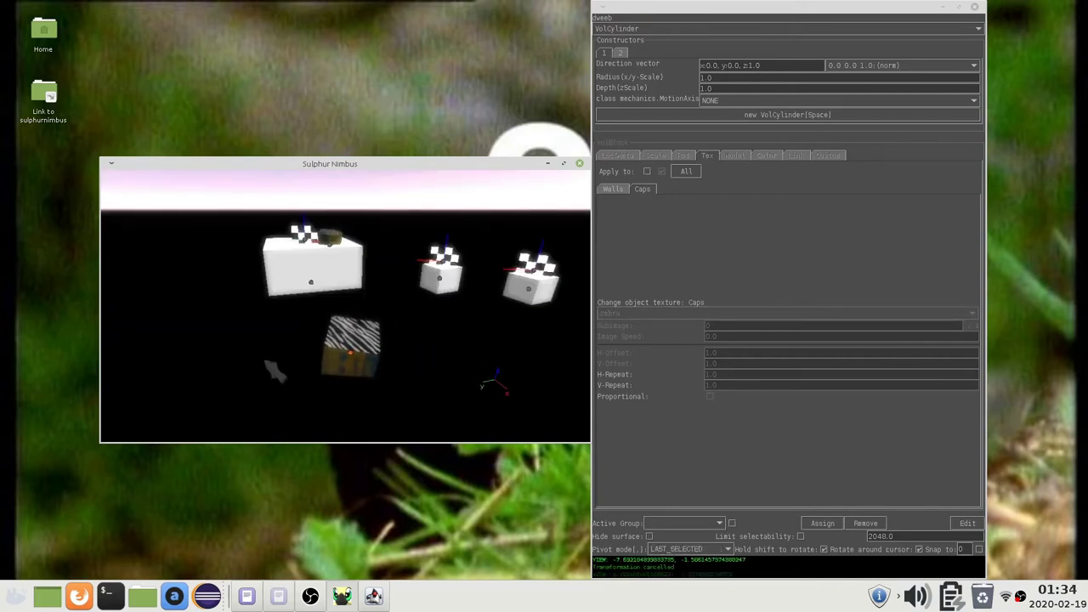
left_click(374, 350)
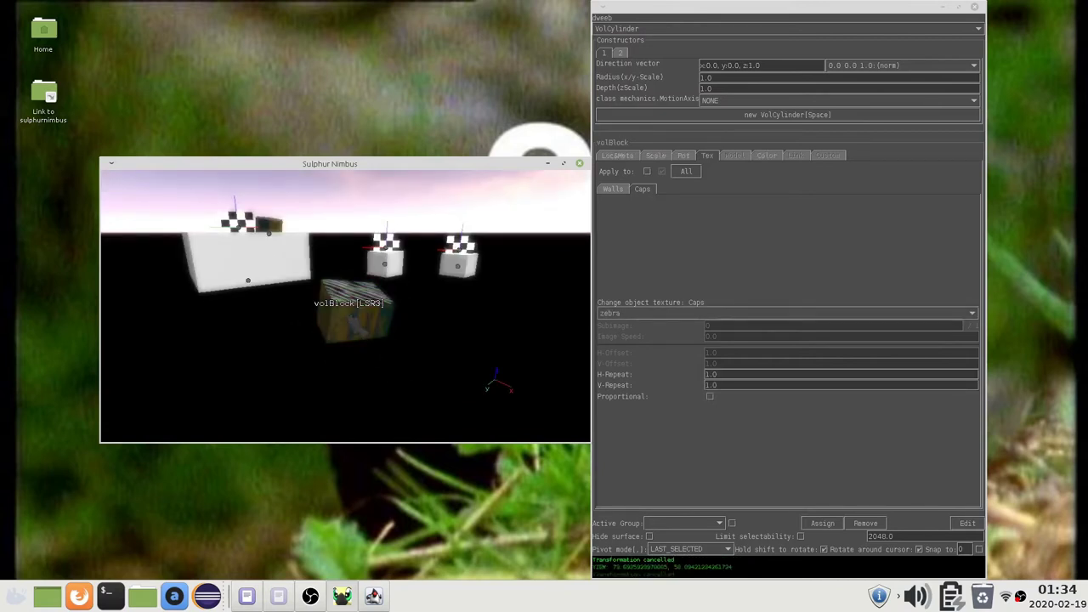
key("g")
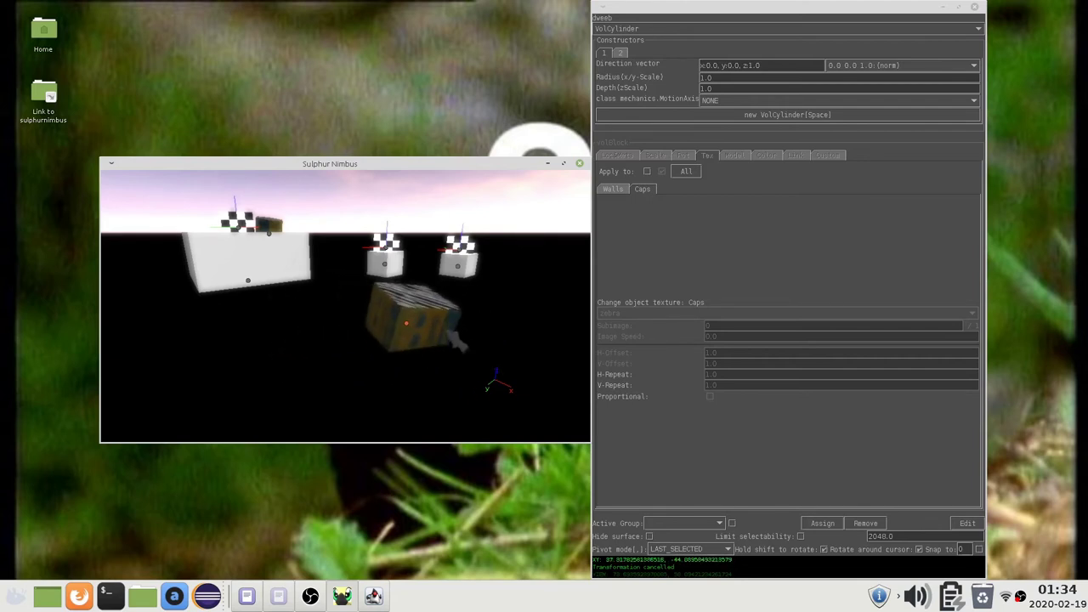
right_click(449, 340)
- Rotate the zebra-capped block by about -16 degrees around the view axis using slow transform
key("shift")
key("r")
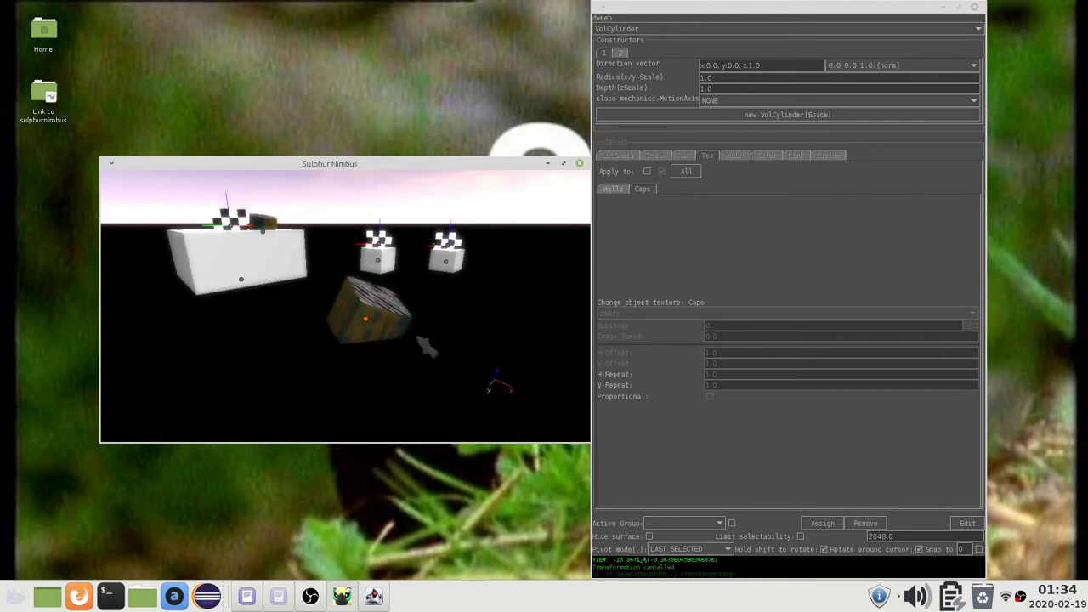
left_click(417, 338)
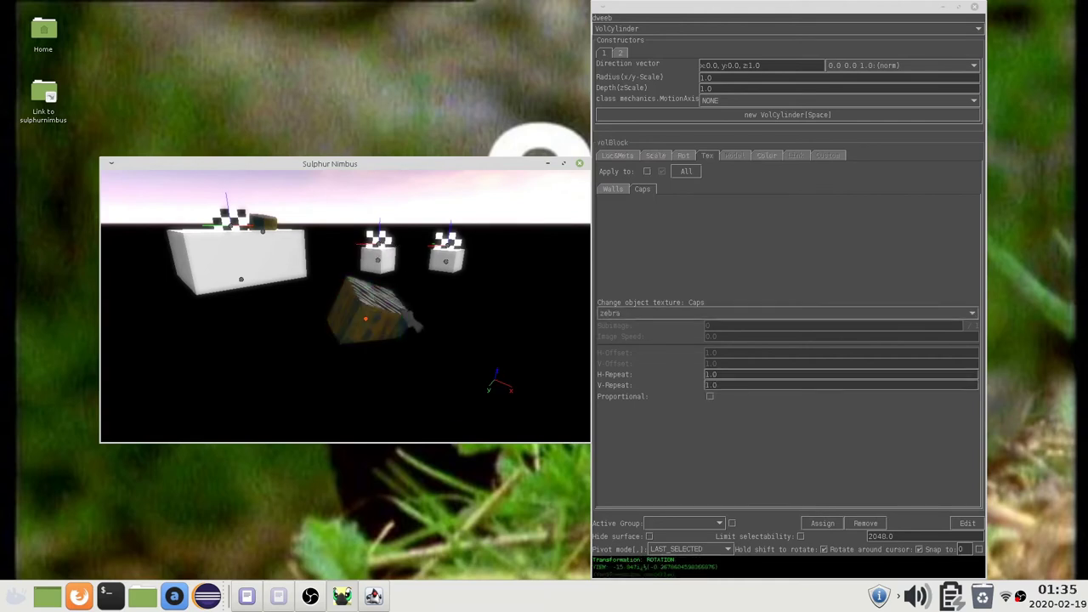
- Try moving the zebra-capped block along its local Z axis and along the global Z axis
key("g")
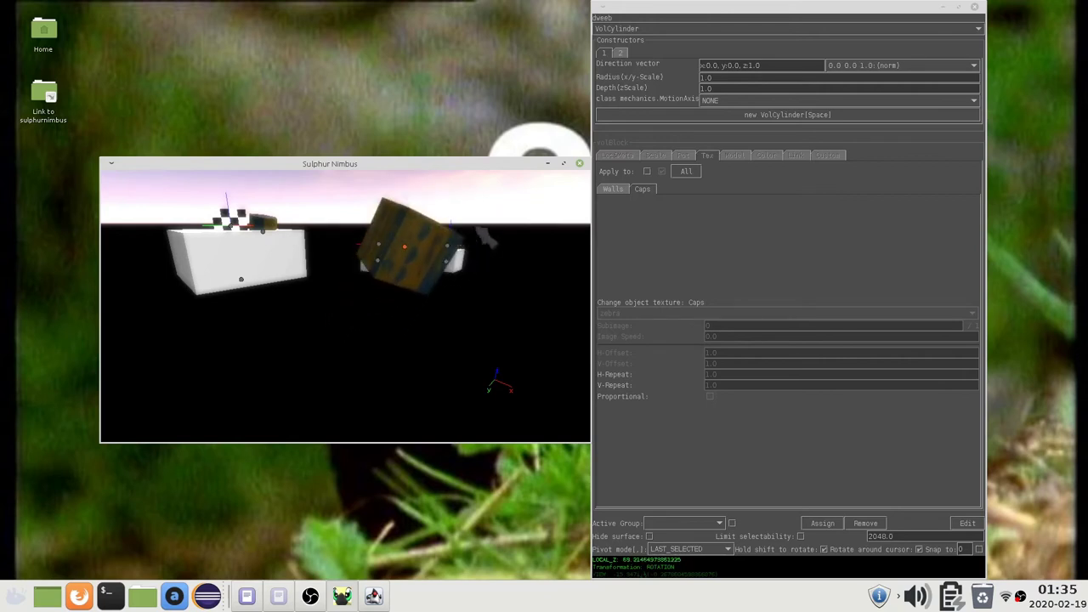
right_click(405, 328)
key("z")
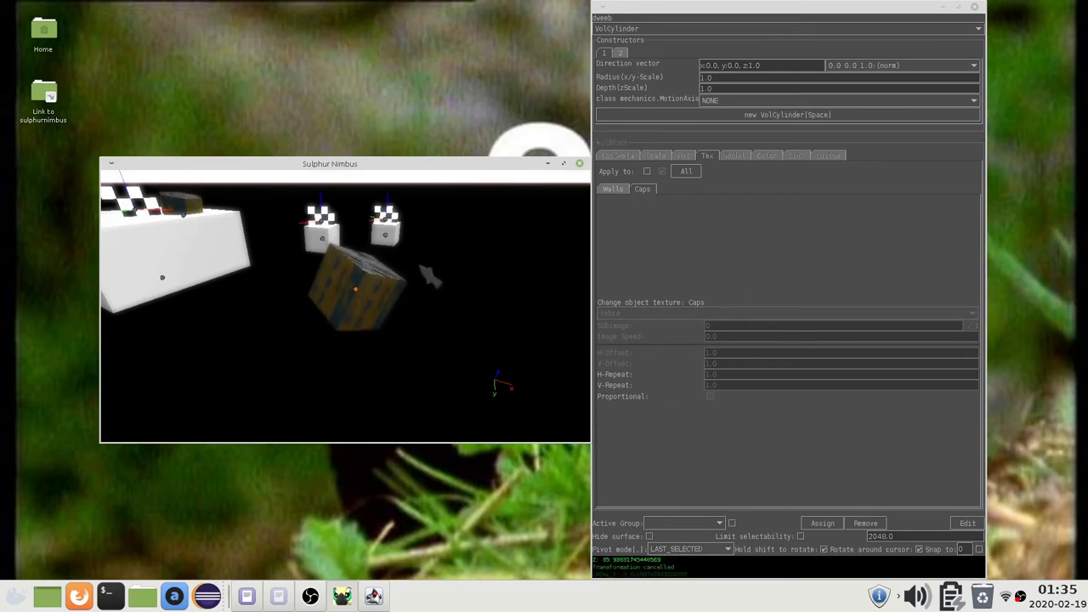
type("9")
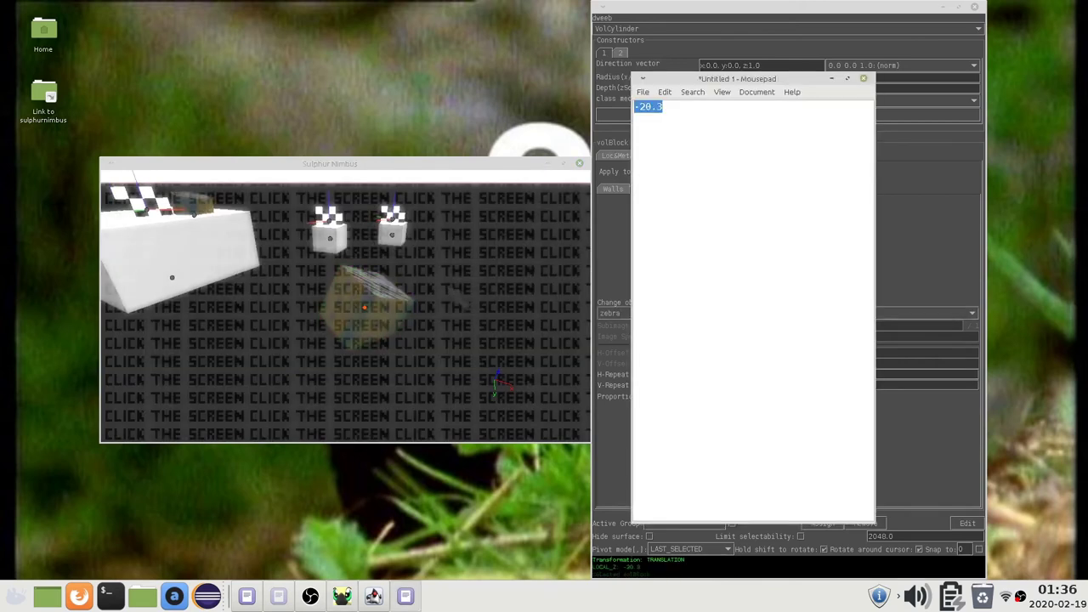
- Move the zebra-capped block by -20.3 along its local Z axis
left_click(459, 306)
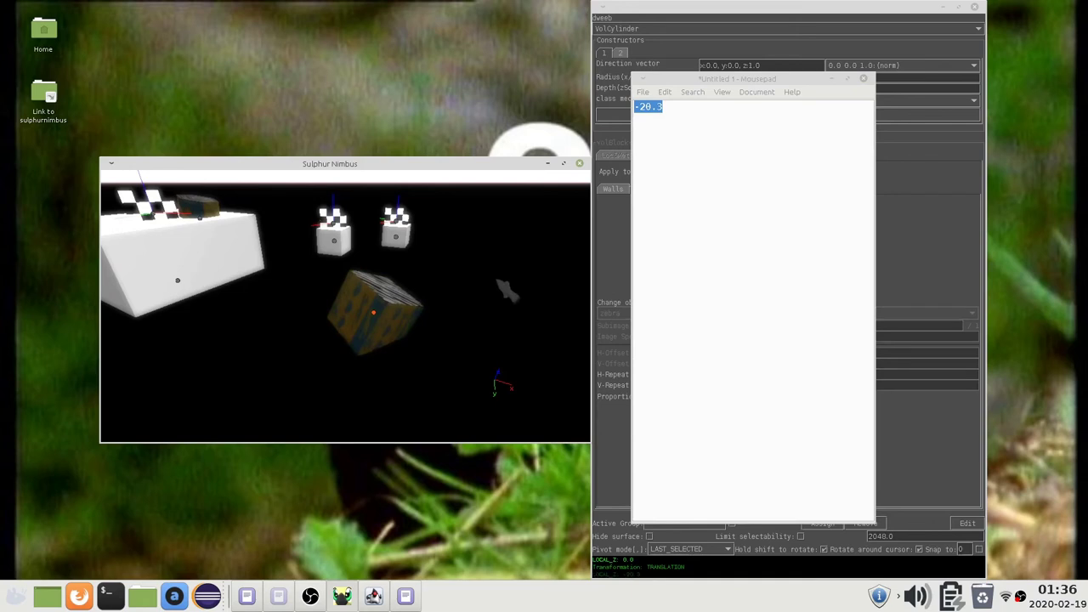
type("-20.3")
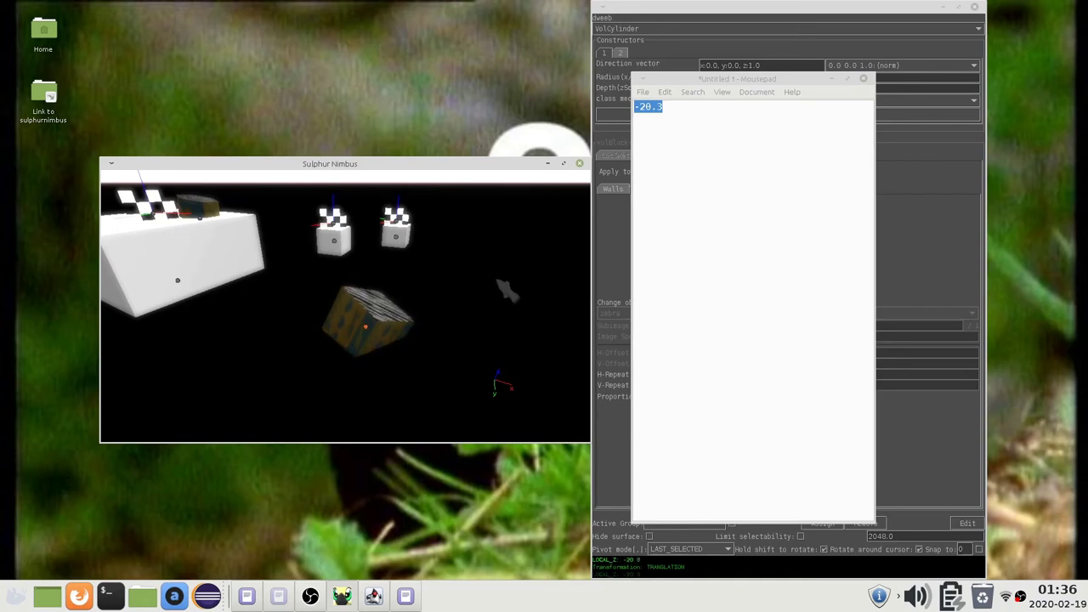
key("Return")
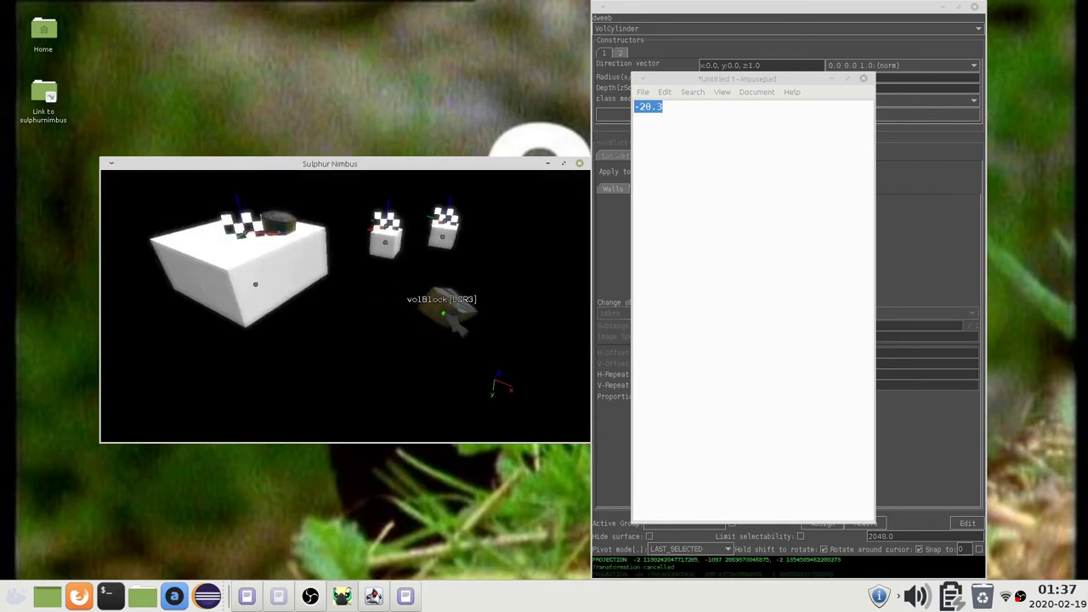
- Slide the zebra-capped block over the large white block's surfaces with projective placement, and delete it
left_click_drag(442, 314, 213, 248)
left_click_drag(206, 270, 294, 270)
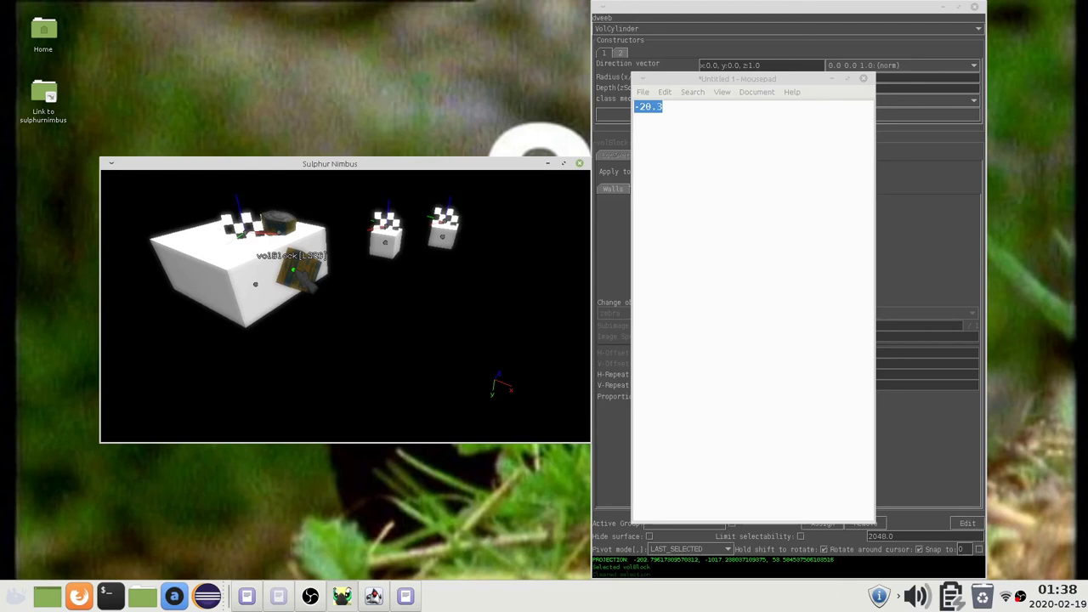
left_click_drag(298, 277, 261, 255)
key("Delete")
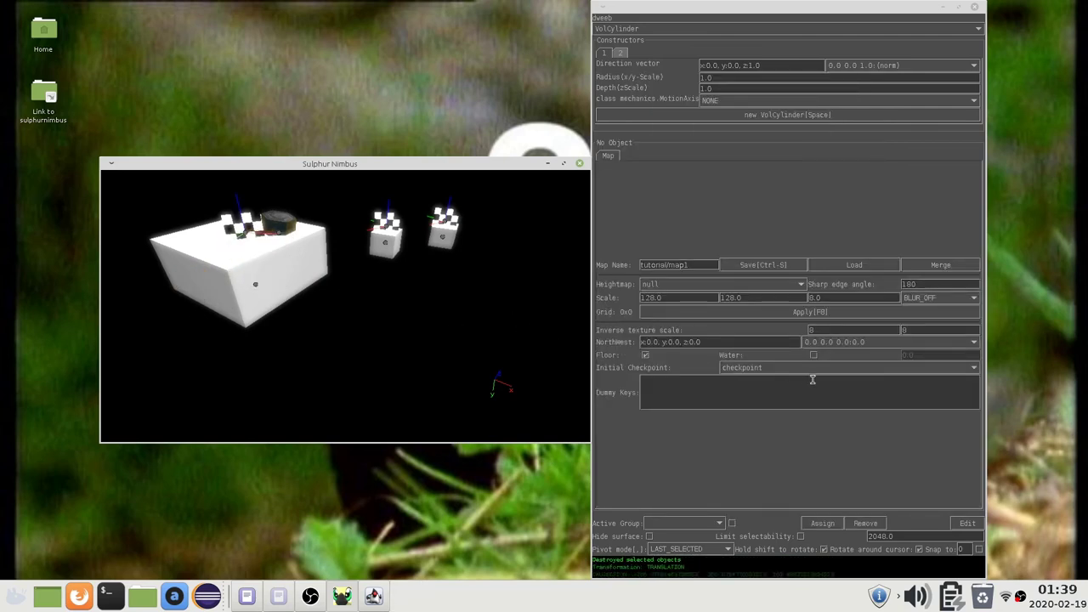
- Enable snapping to 16, enlarge the small white block nearest the large one, and move it beyond the other small block
left_click(980, 553)
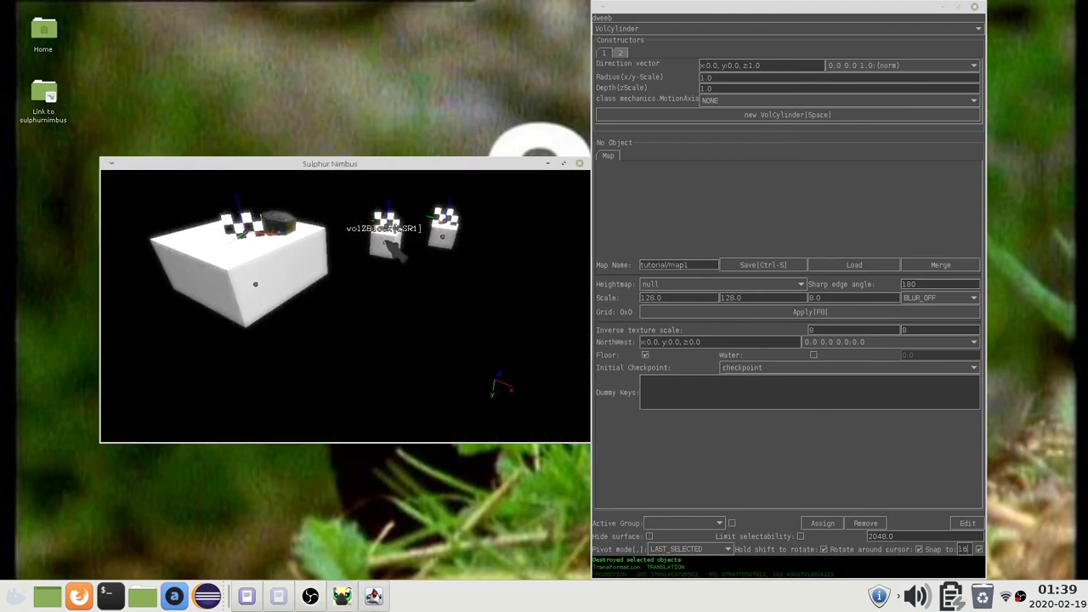
left_click(385, 243)
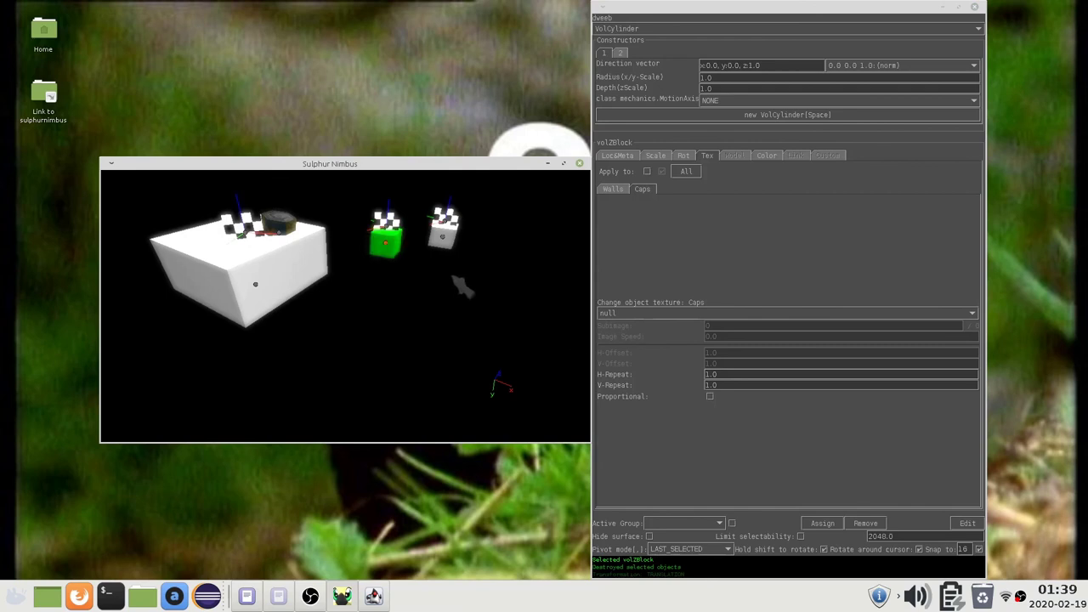
key("s")
left_click(510, 307)
key("g")
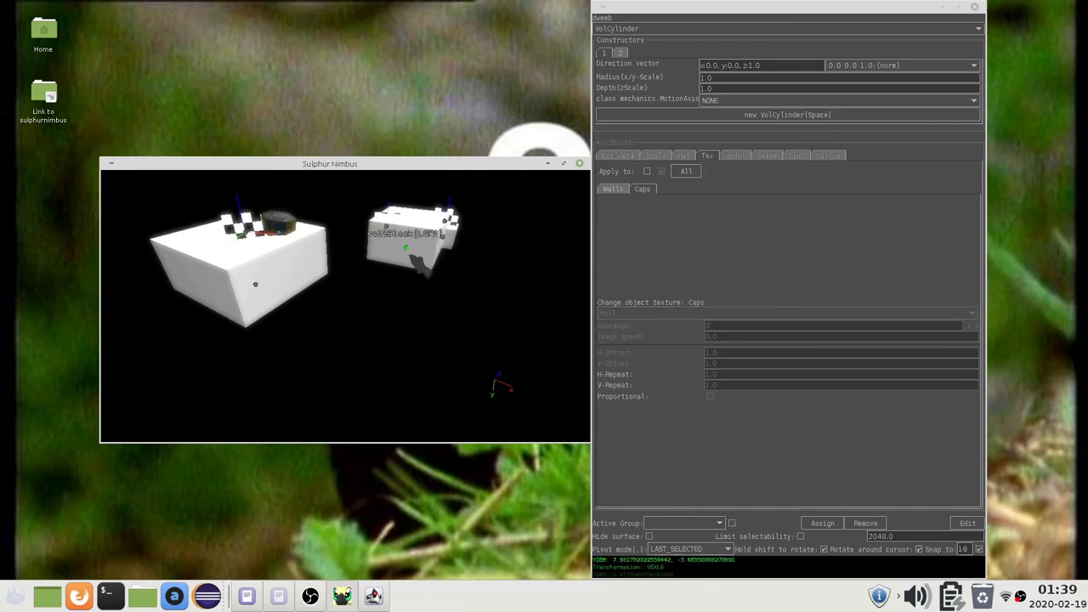
left_click(527, 269)
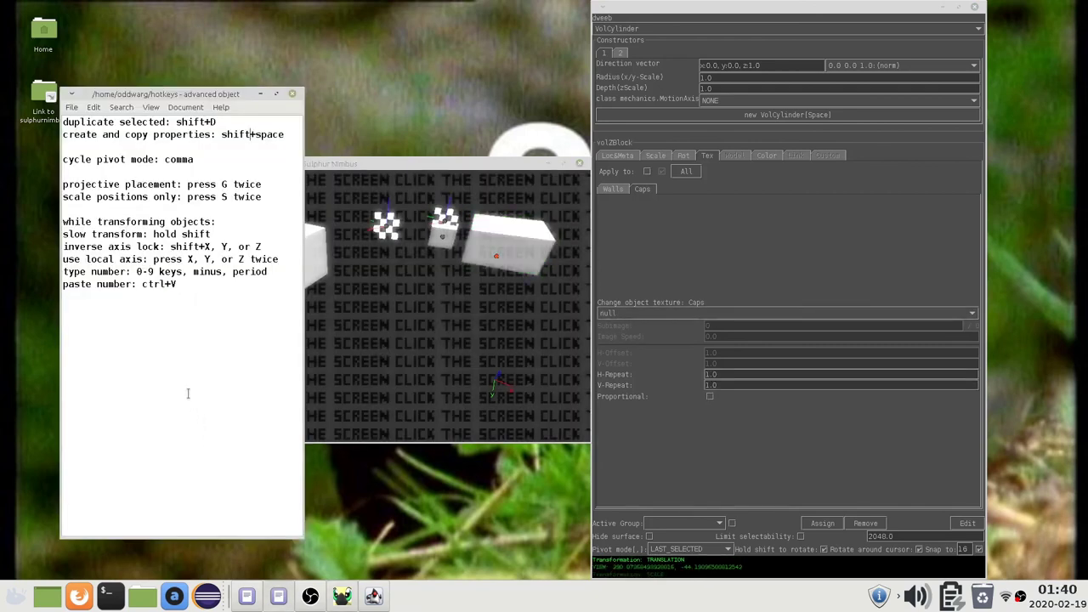